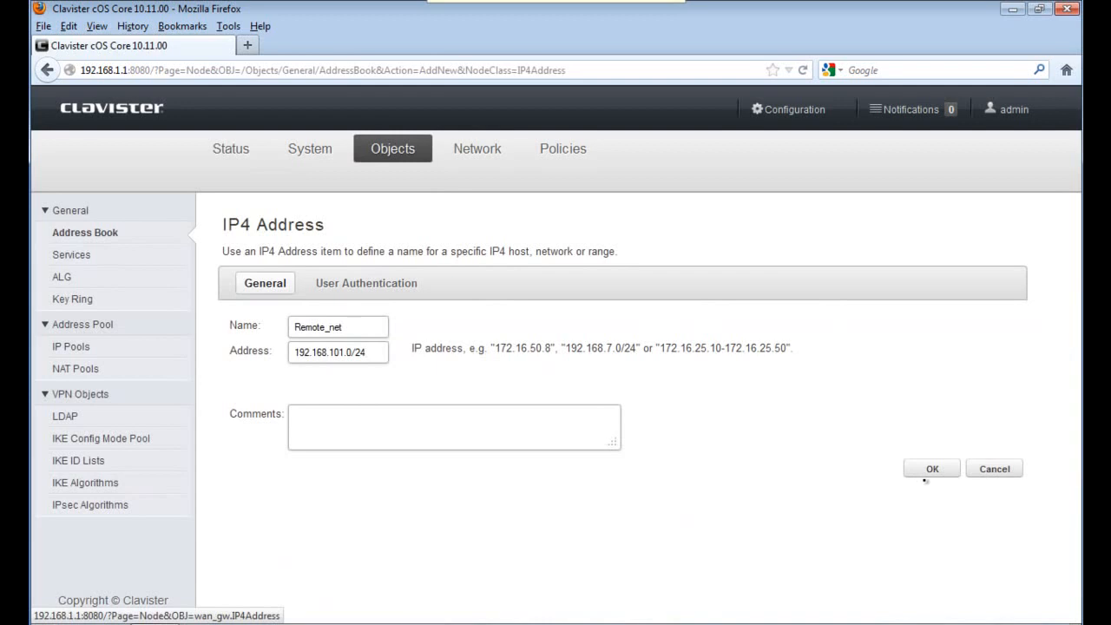
Save the Remote_net address entry for network 192.168.101.0/24
left_click(928, 469)
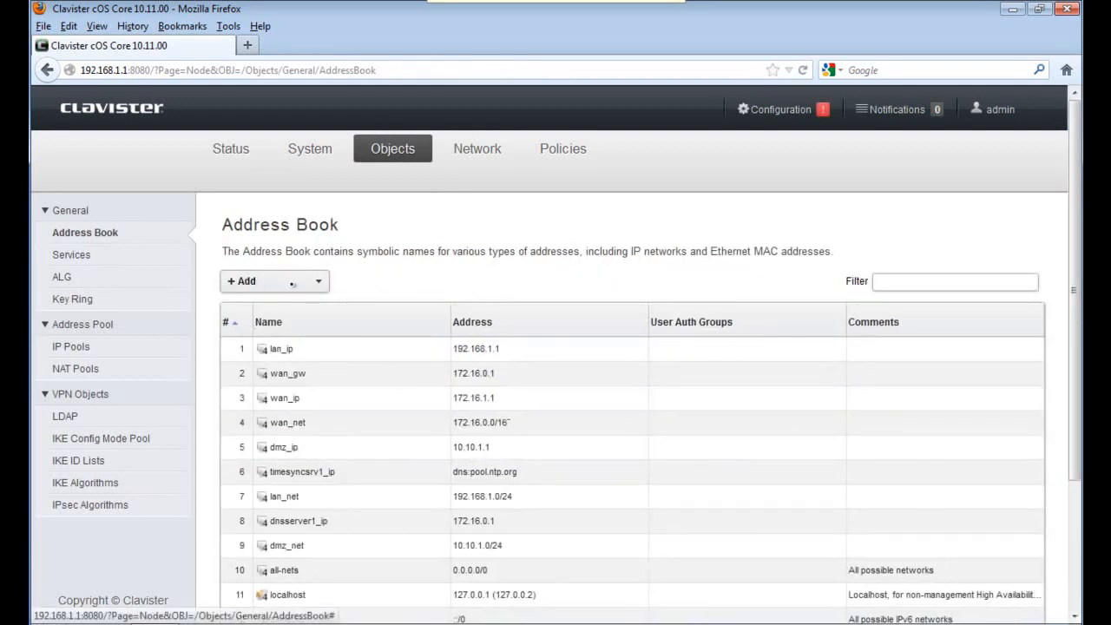
Create IP4 address object Remote_gw holding the remote gateway's IP address
left_click(292, 284)
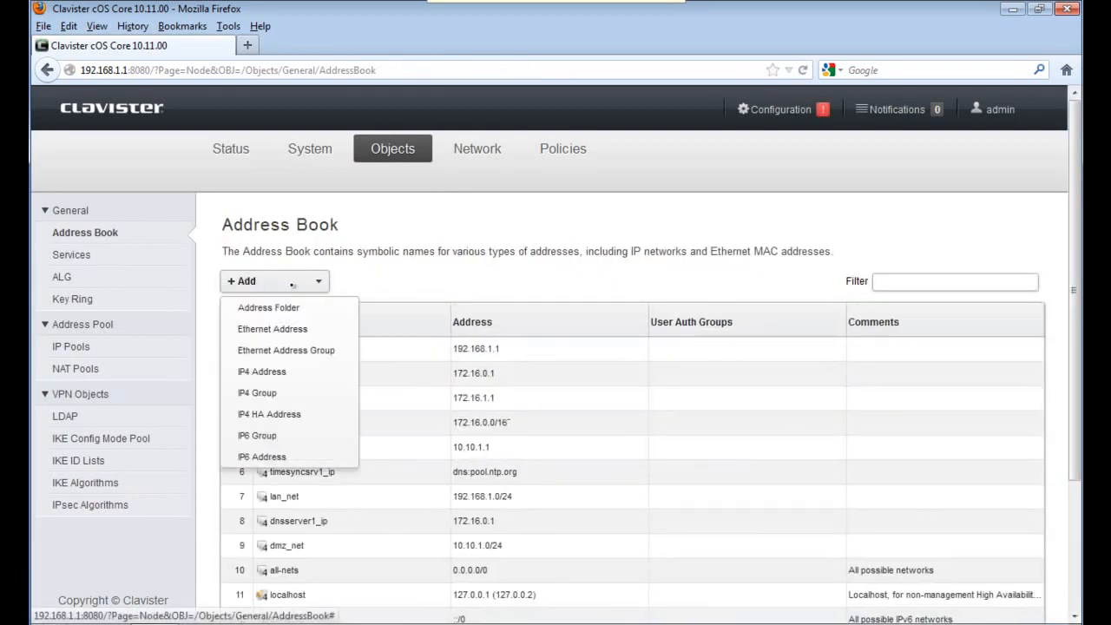
left_click(273, 370)
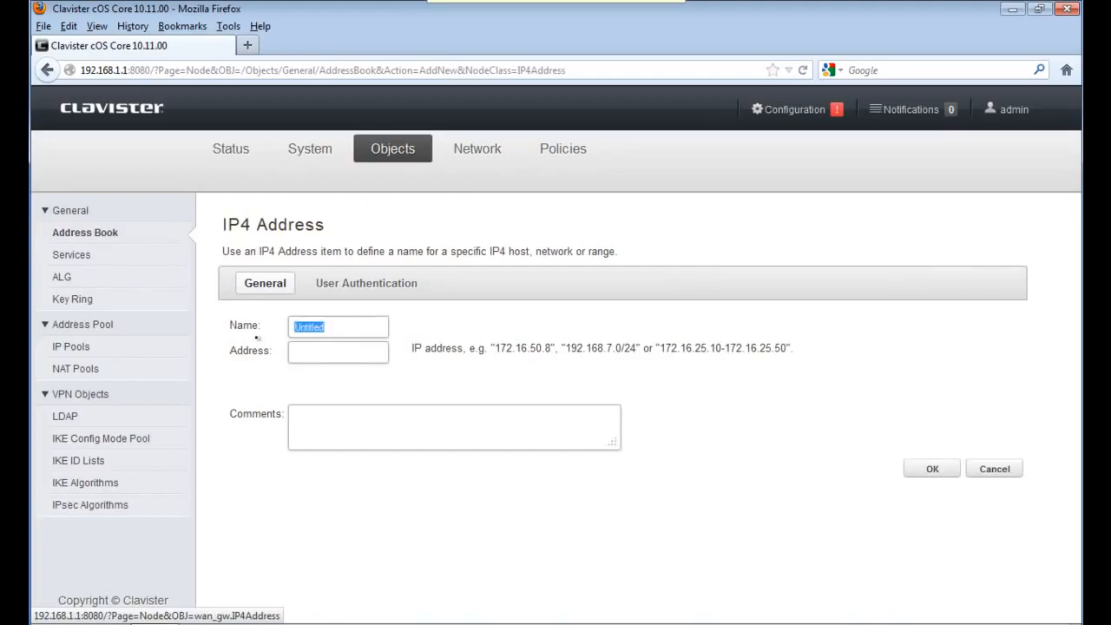
type("Remote")
type("_gw")
type("85.30.40")
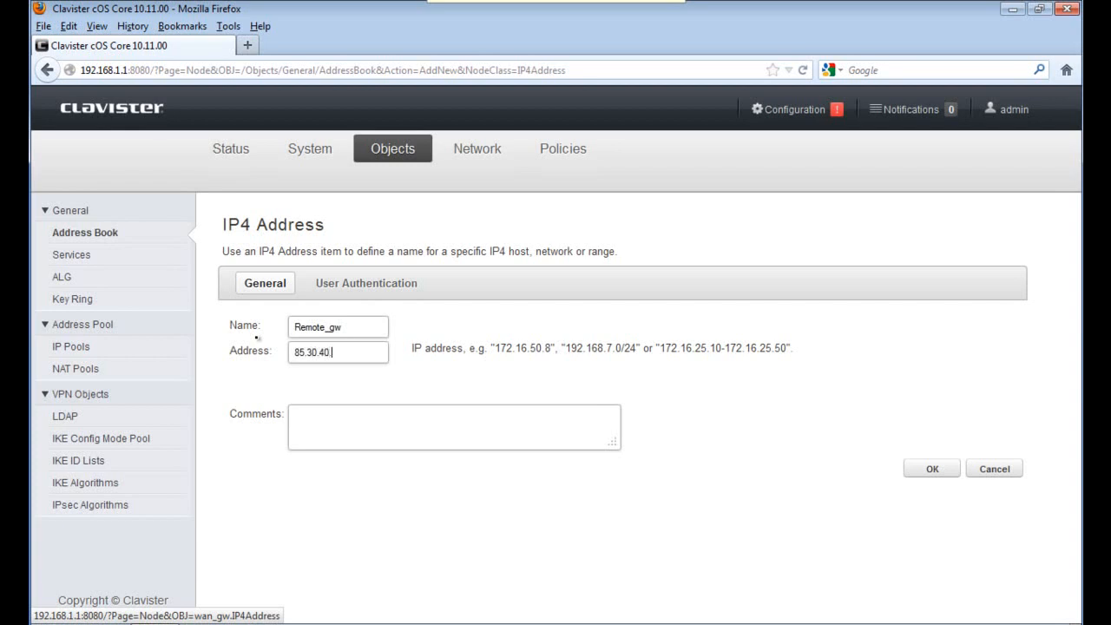
key("Return")
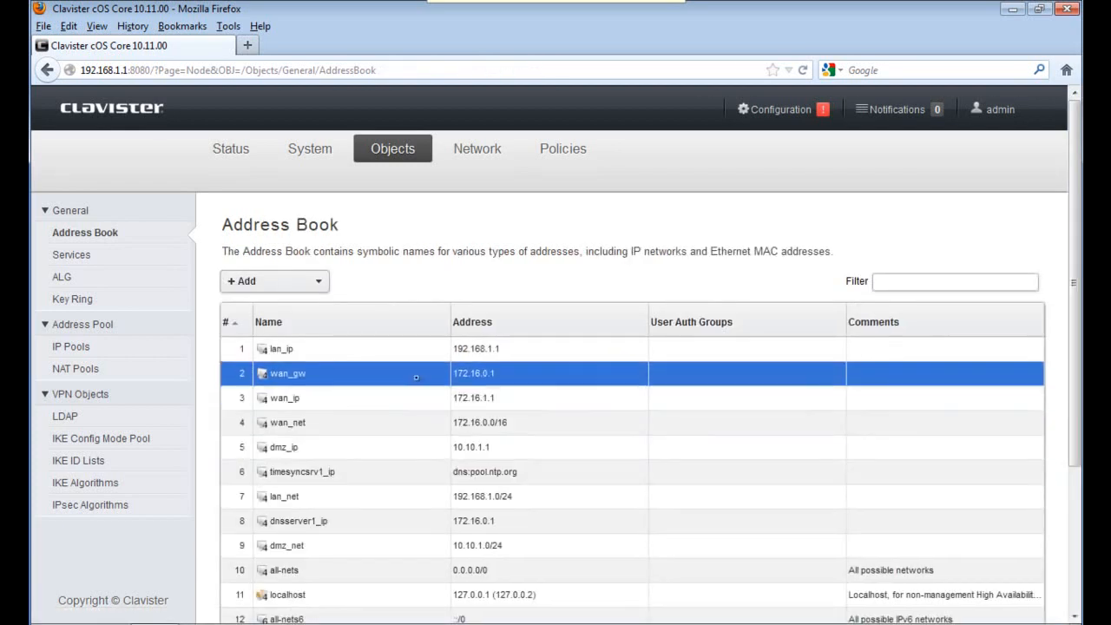
Add pre-shared key VPN_PSK to the Key Ring, entering and confirming its shared secret
left_click(67, 299)
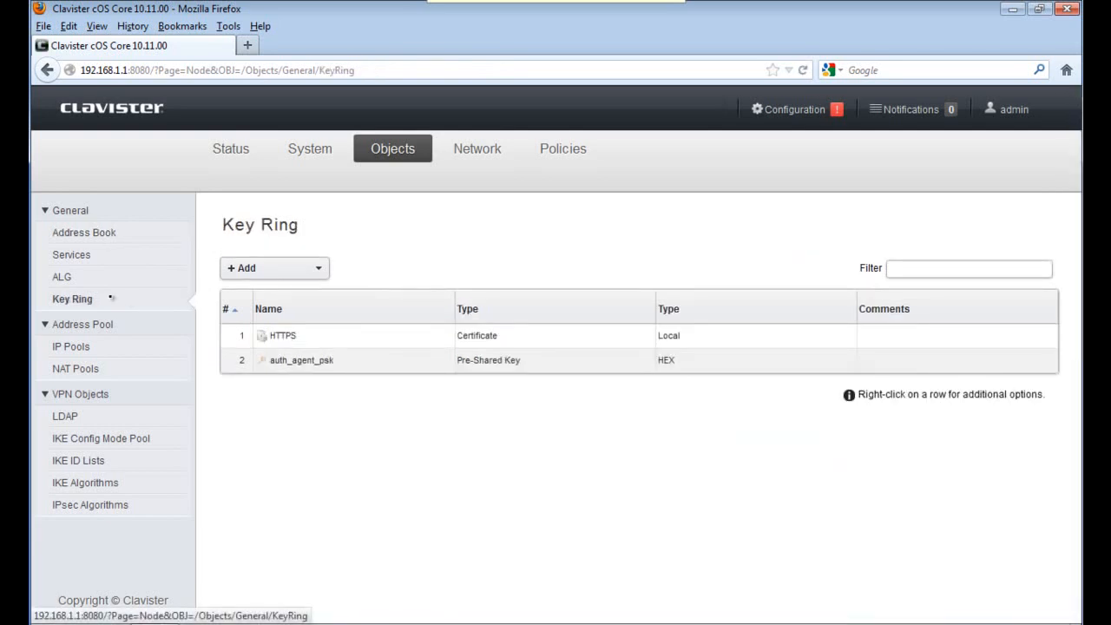
left_click(317, 270)
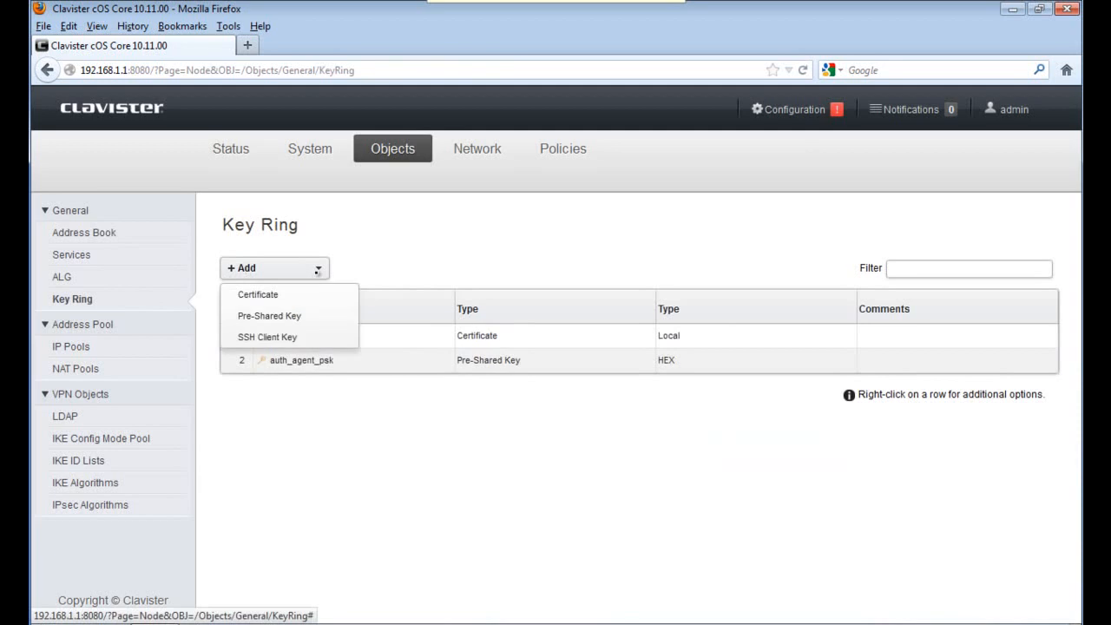
left_click(292, 316)
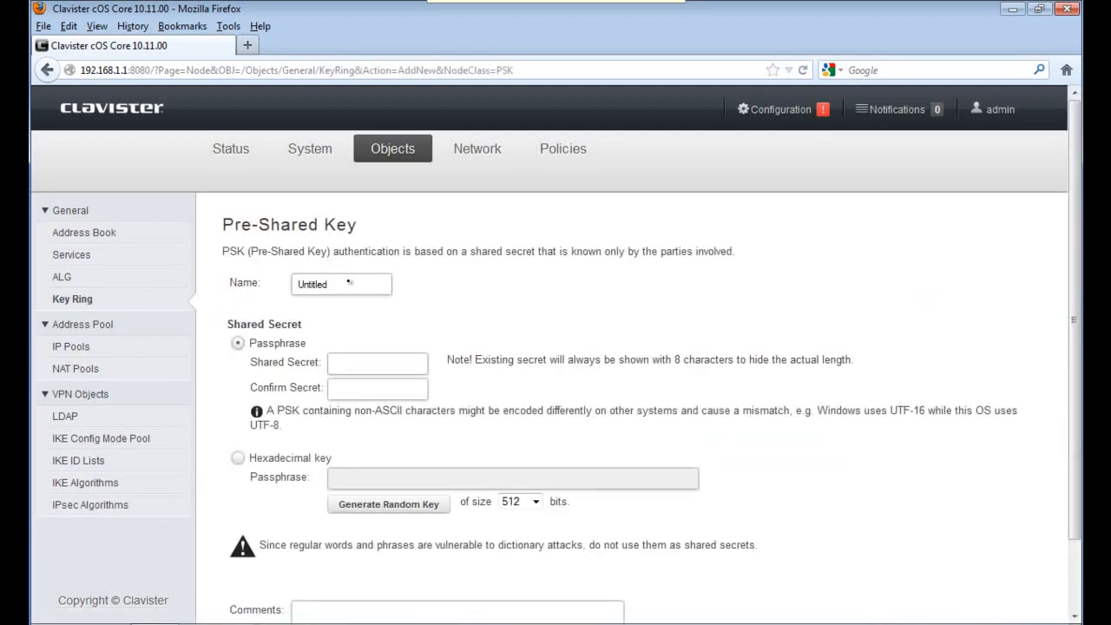
type("VPN_PSK")
type("••")
type("••••••")
key("Tab")
type("••••••••")
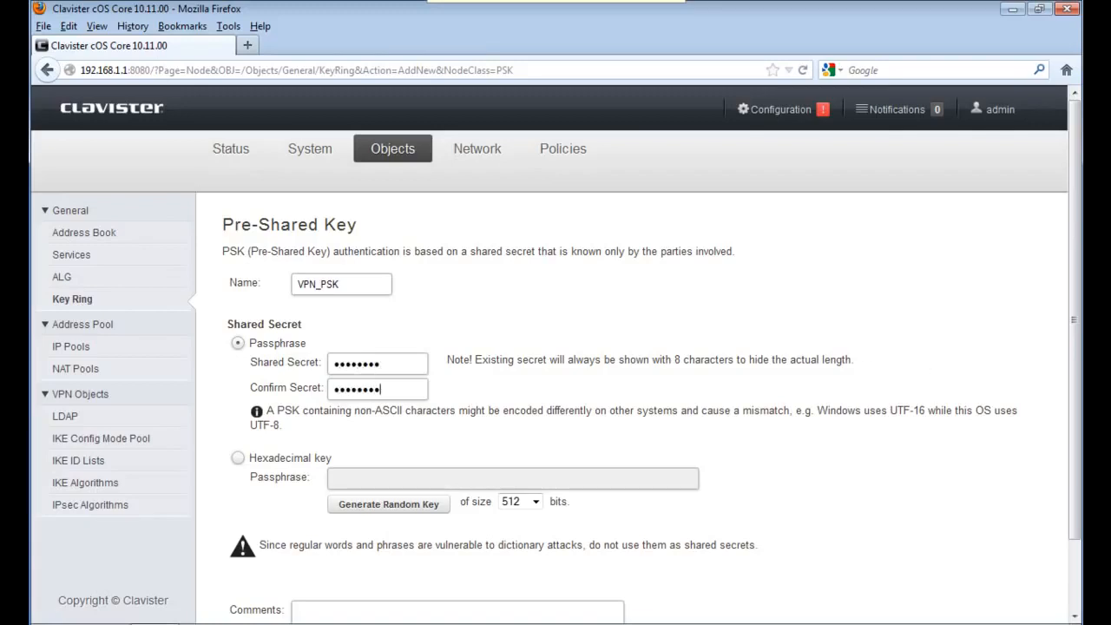
scroll(987, 572, "down", 2)
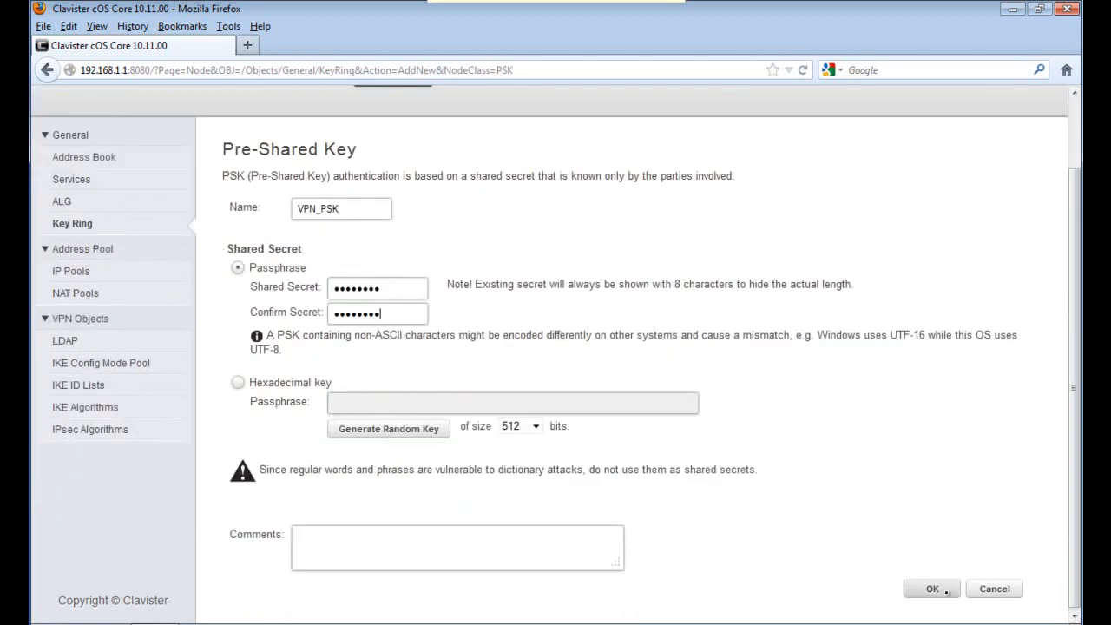
left_click(932, 589)
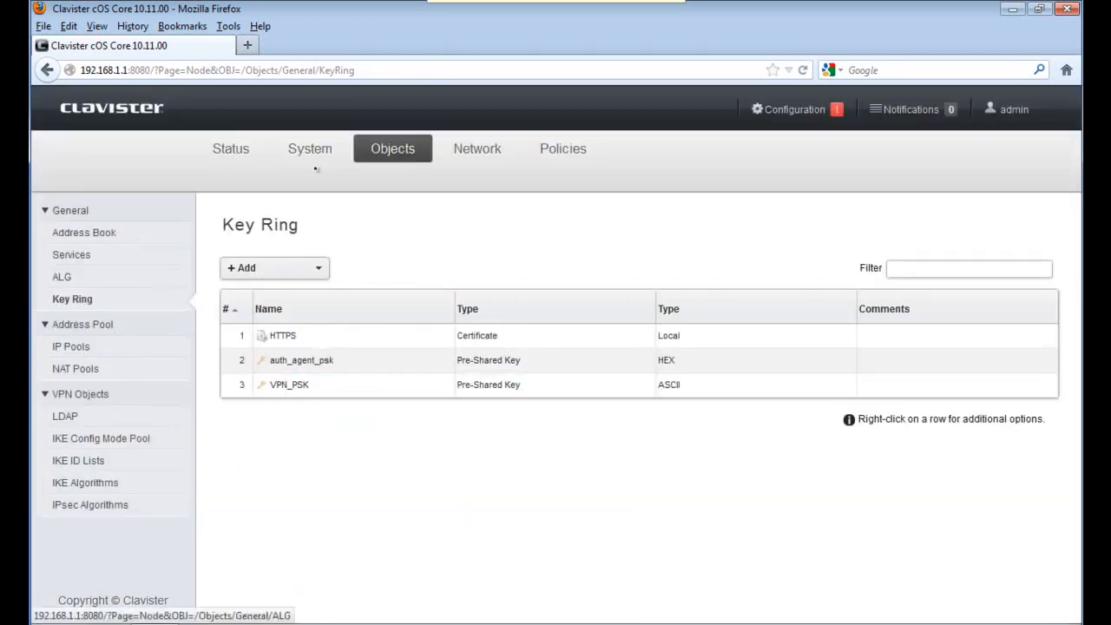
Start a new IKE algorithm set named IKE_AES
left_click(73, 484)
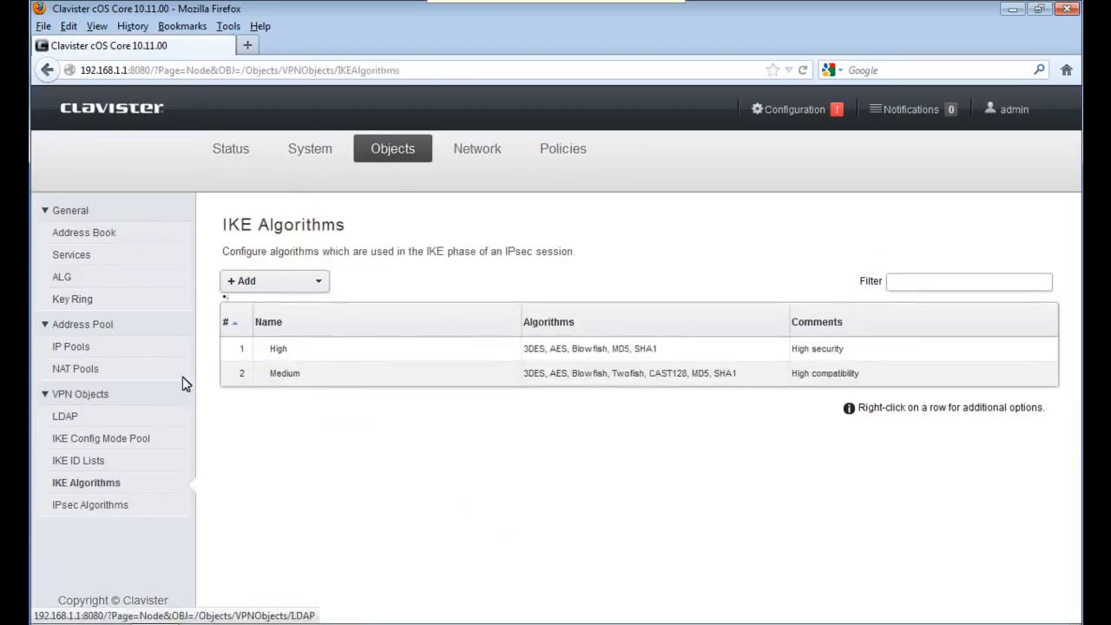
left_click(286, 281)
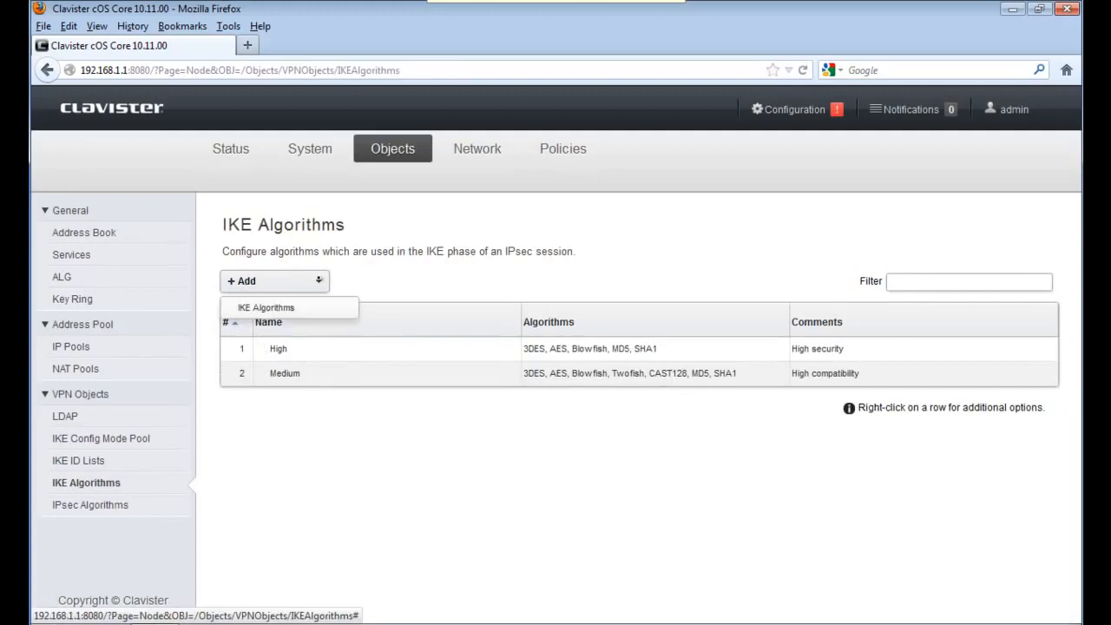
left_click(290, 305)
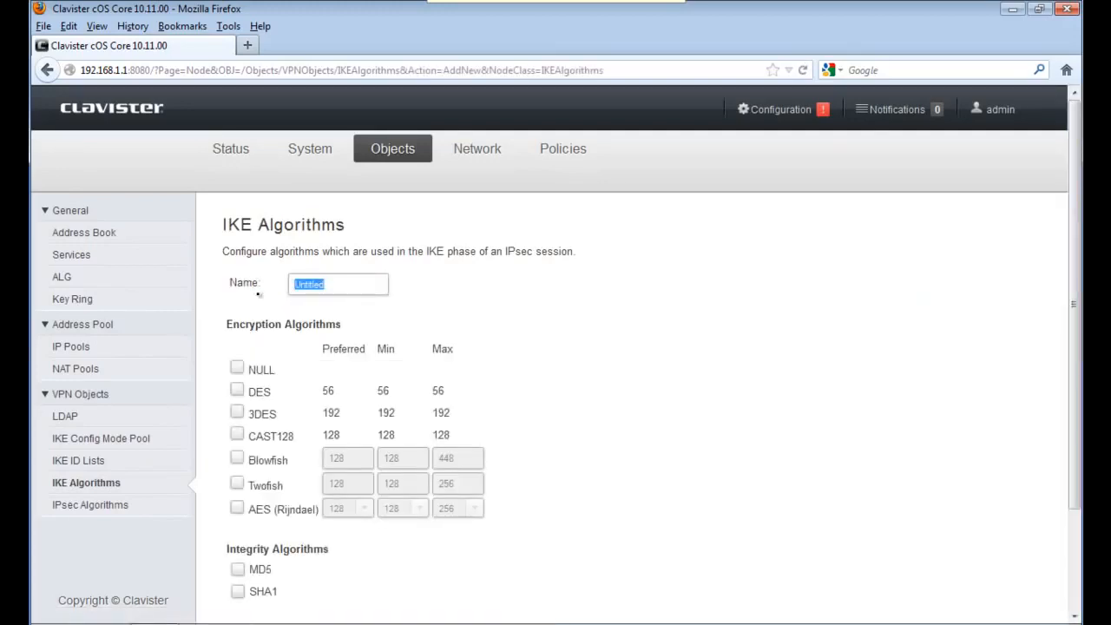
type("IEK")
key("BackSpace")
key("BackSpace")
type("KE_")
Enable AES with 256-bit preferred and minimum key size plus SHA1, and save
left_click(237, 507)
left_click(341, 504)
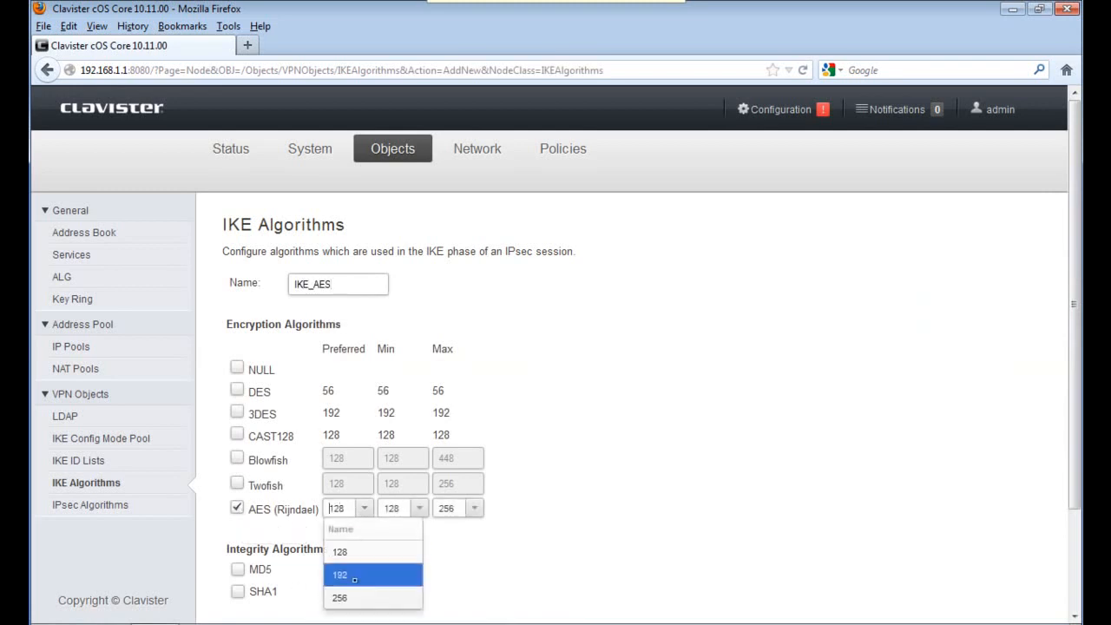
left_click(349, 597)
left_click(413, 511)
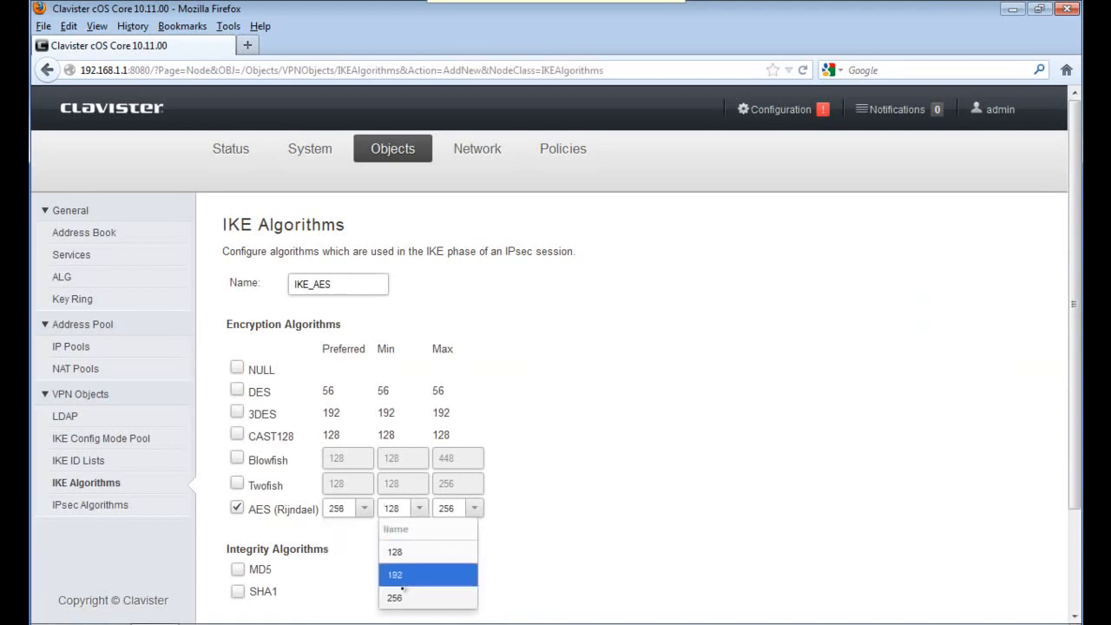
left_click(403, 596)
left_click(237, 592)
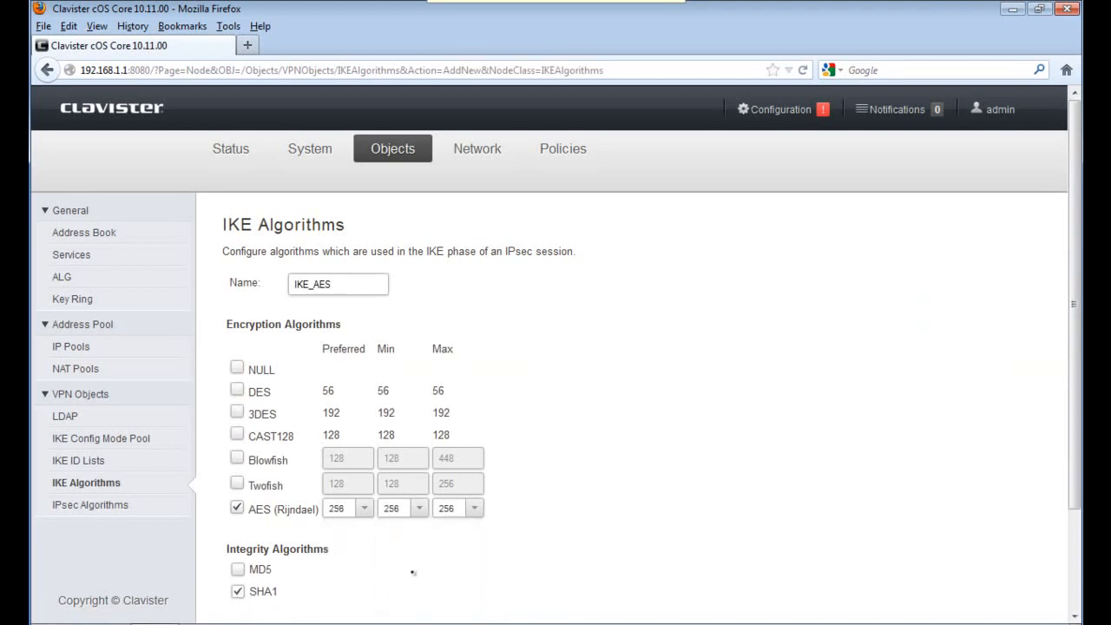
scroll(1066, 552, "down", 3)
left_click(923, 589)
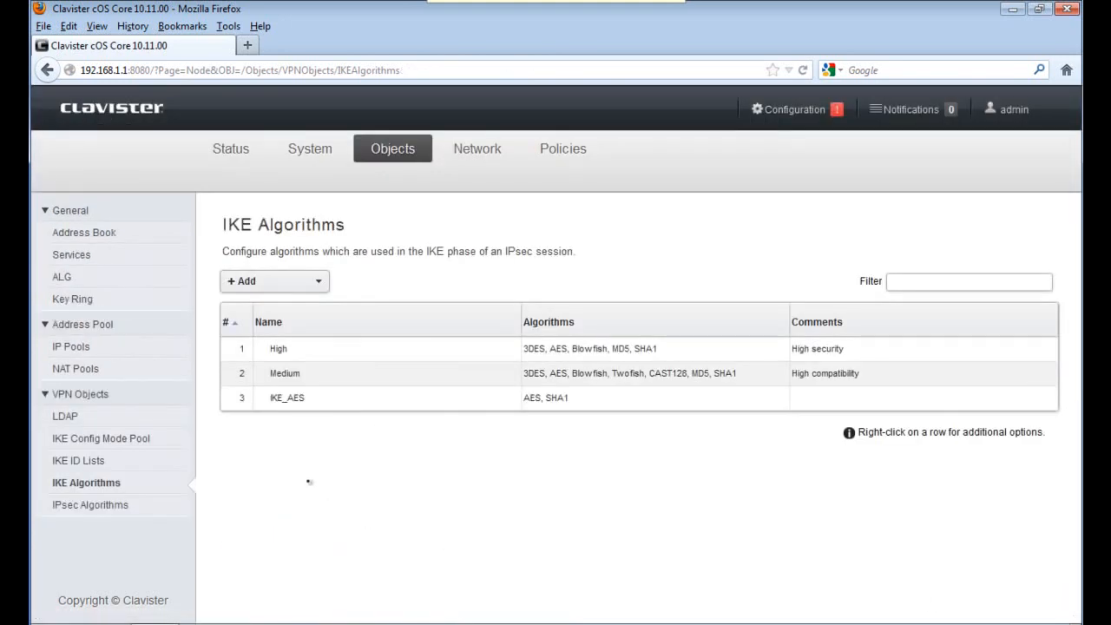
Start a new IPsec algorithm set named IPsec_AES
left_click(93, 501)
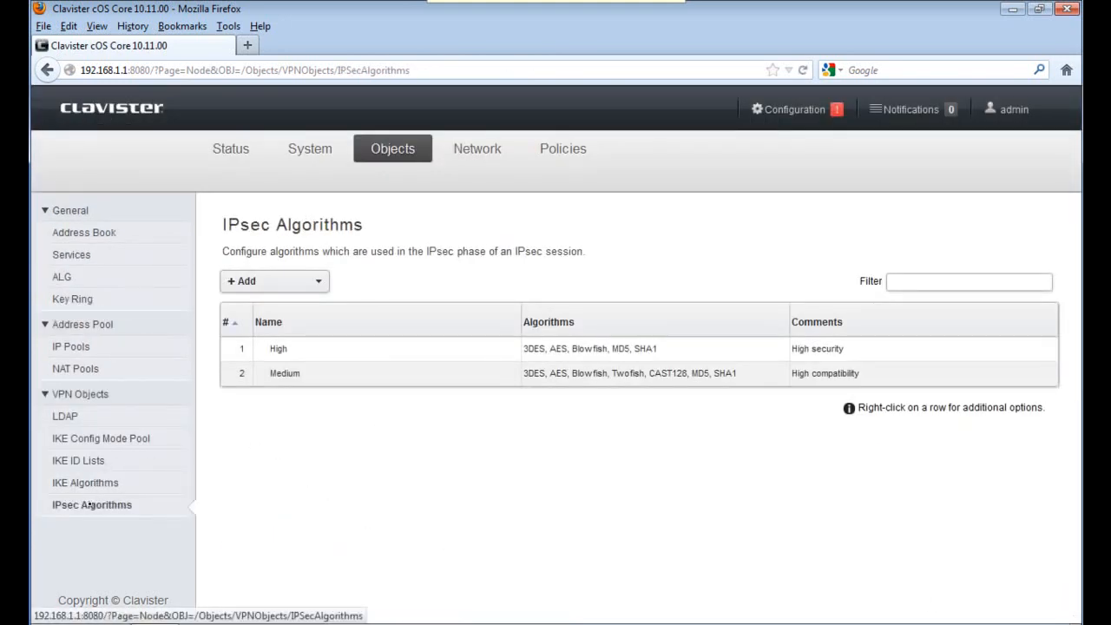
left_click(319, 282)
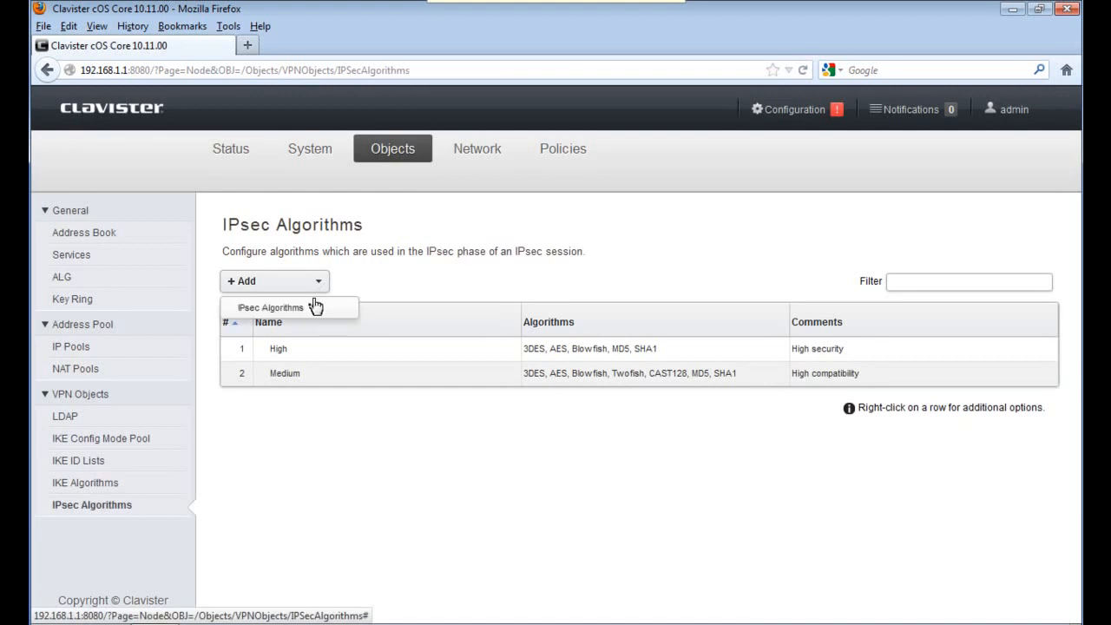
left_click(315, 304)
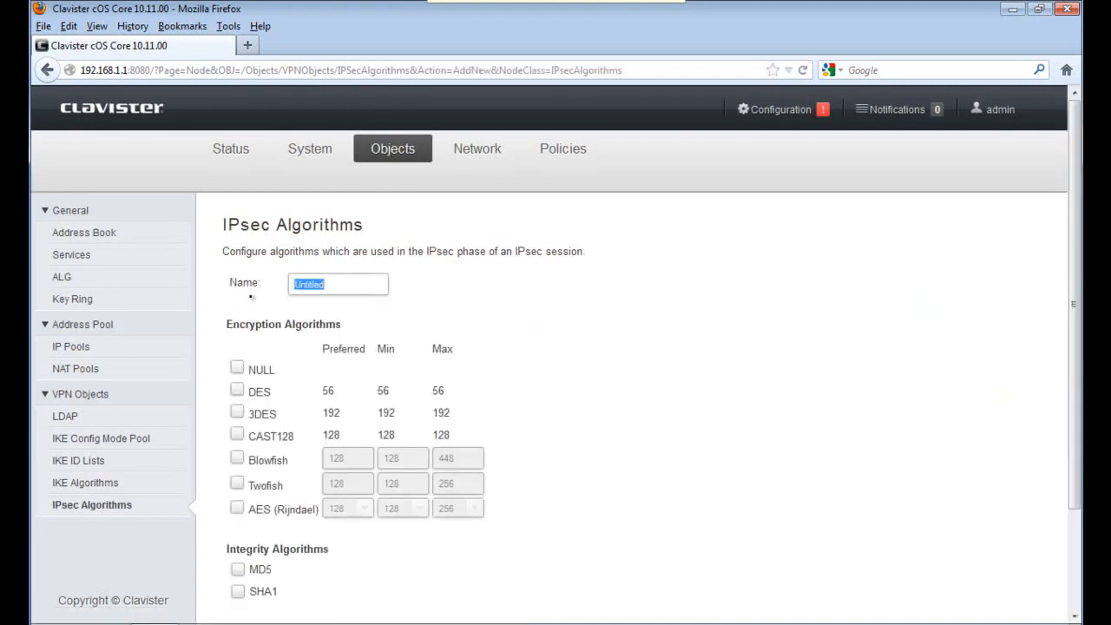
type("IPsec_AES")
Enable AES at 256-bit preferred and minimum plus SHA1, save, then open Network
left_click(237, 509)
left_click(363, 508)
left_click(348, 599)
left_click(419, 507)
left_click(391, 598)
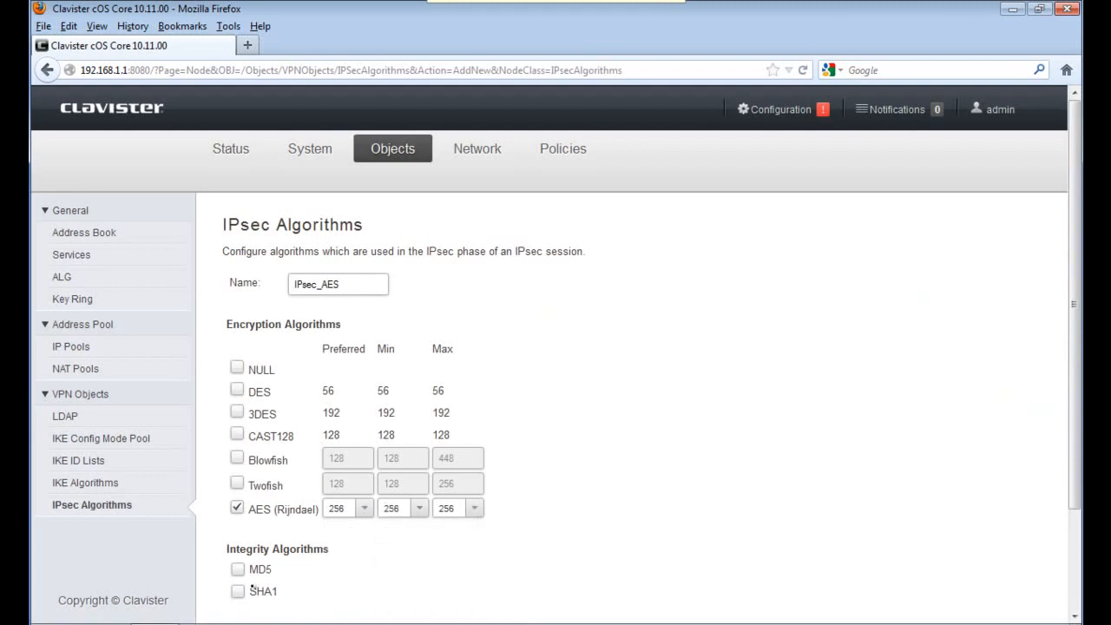
left_click(238, 590)
scroll(891, 557, "down", 3)
left_click(910, 590)
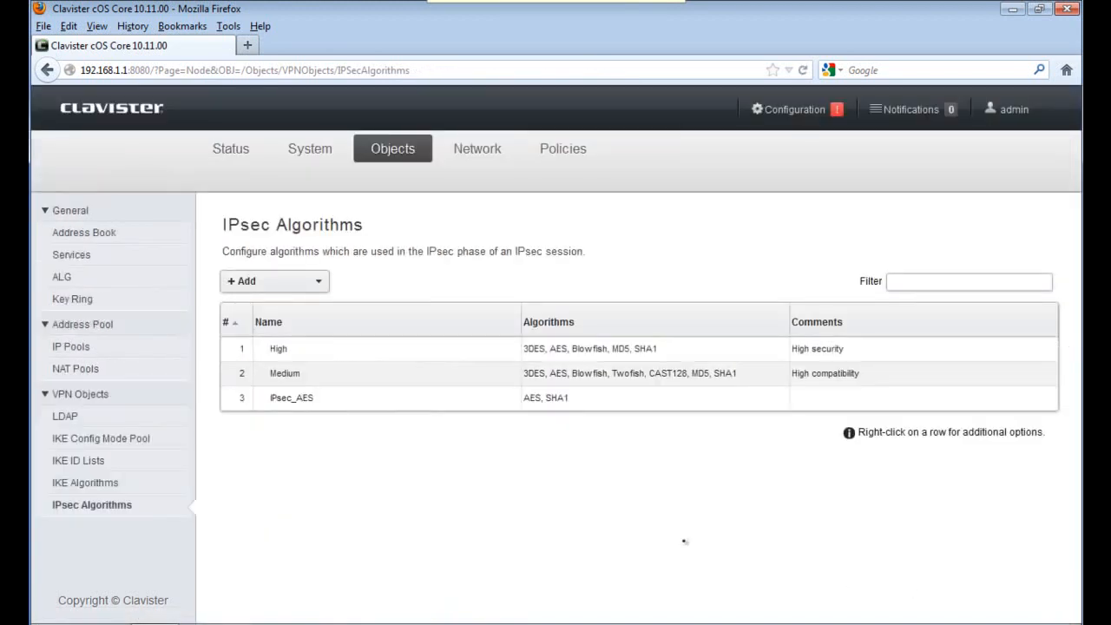
left_click(480, 147)
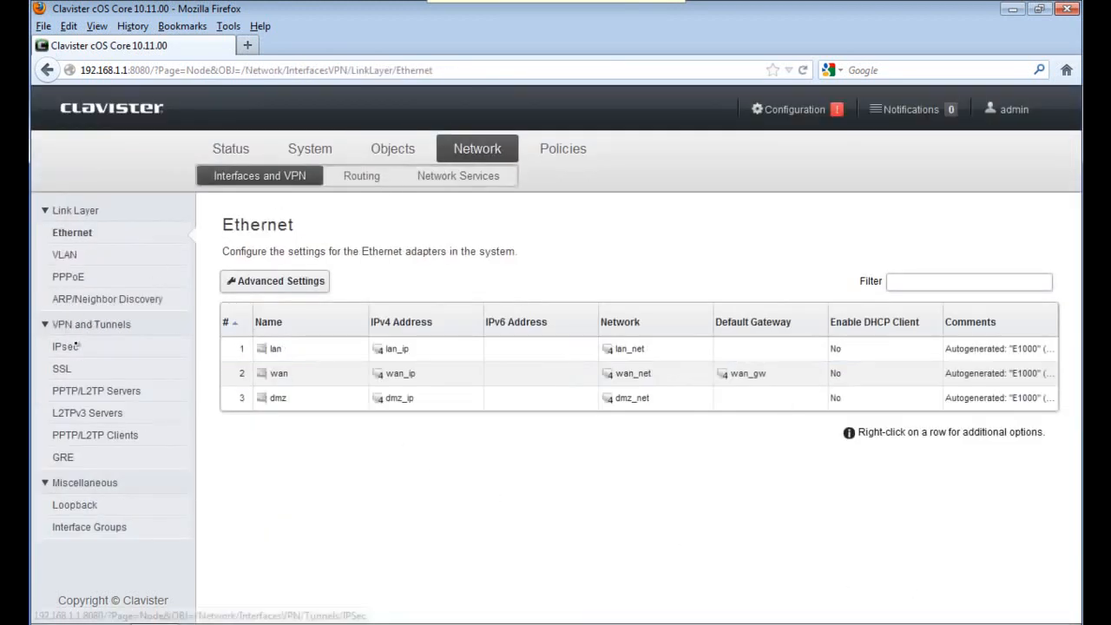
Create IPsec tunnel My_IPsec with lan_net as the local network
left_click(68, 347)
left_click(246, 281)
left_click(290, 306)
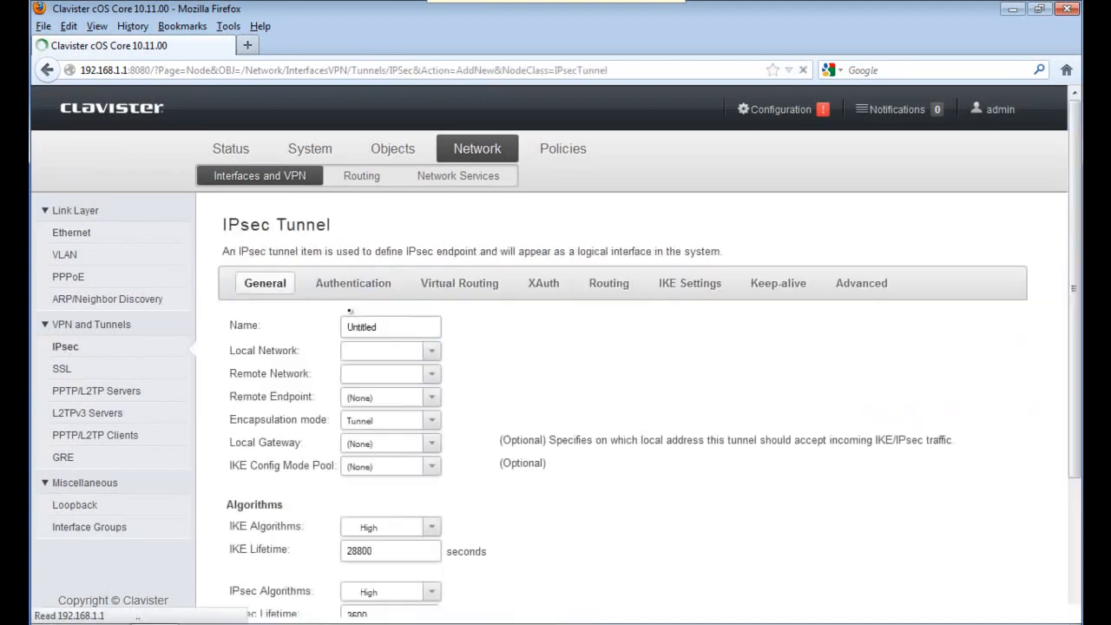
type("My_IPsec")
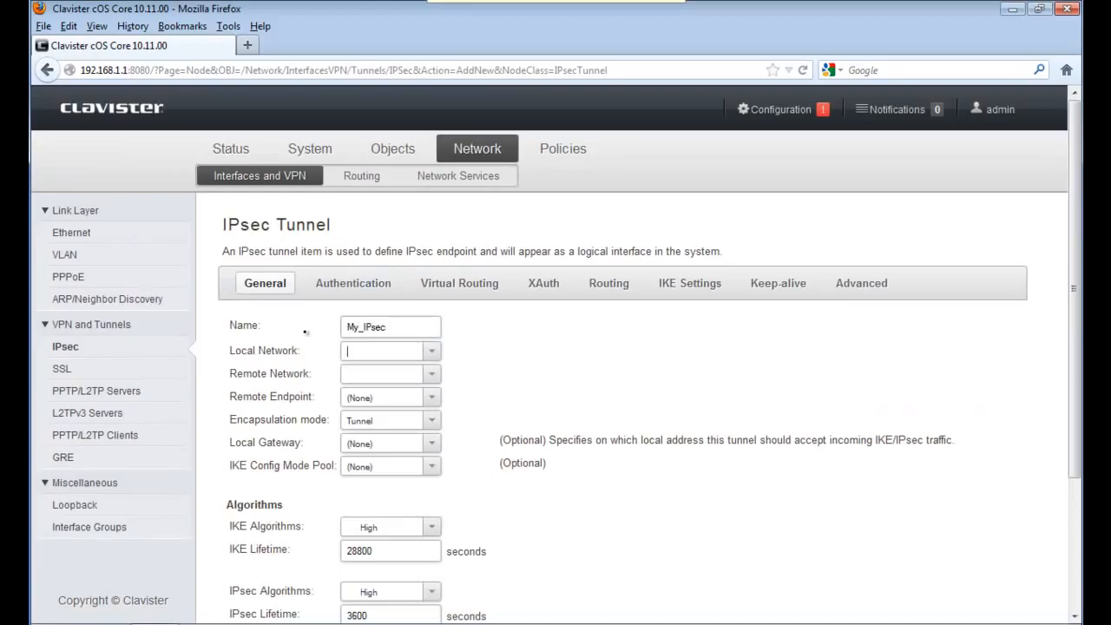
type("lan_net")
key("Down")
key("Return")
Set the remote network to Remote_net and the remote endpoint to Remote_gw
type("Rem")
key("Down")
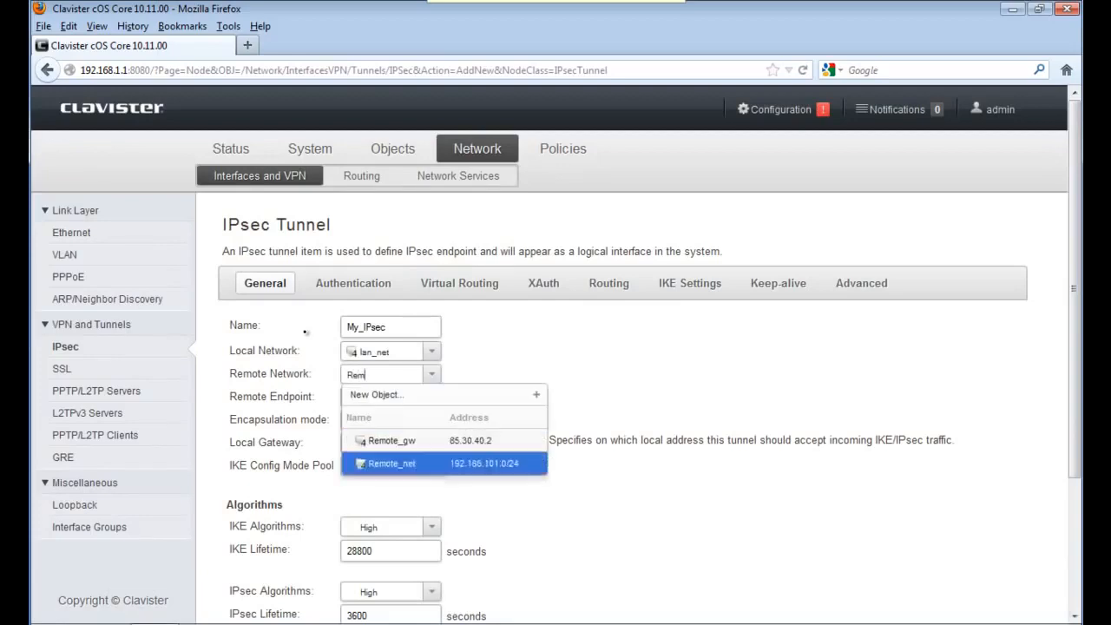
key("Return")
key("Tab")
type("Rem")
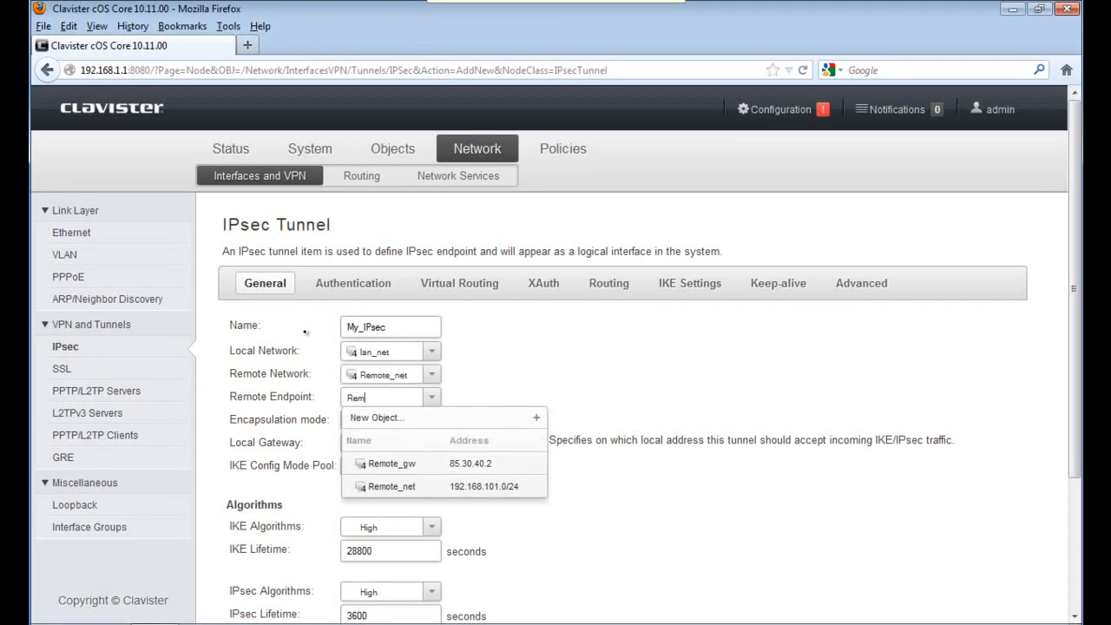
key("Down")
key("Down")
key("Up")
key("Return")
key("Tab")
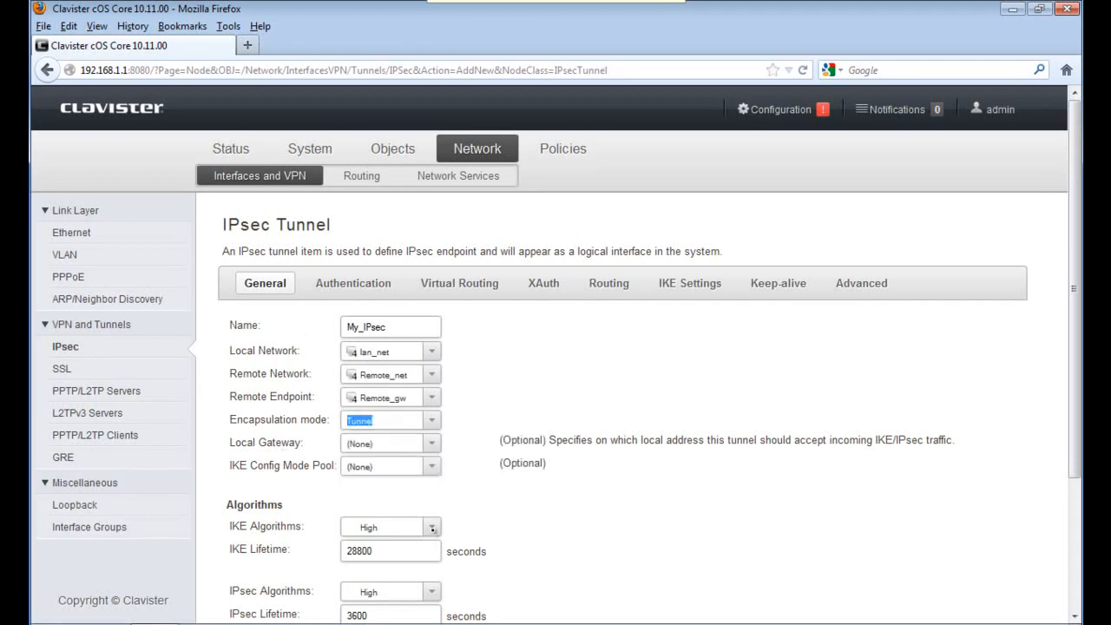
Use IKE_AES for IKE algorithms with an IKE lifetime of 7800 seconds
left_click(432, 528)
scroll(405, 510, "down", 3)
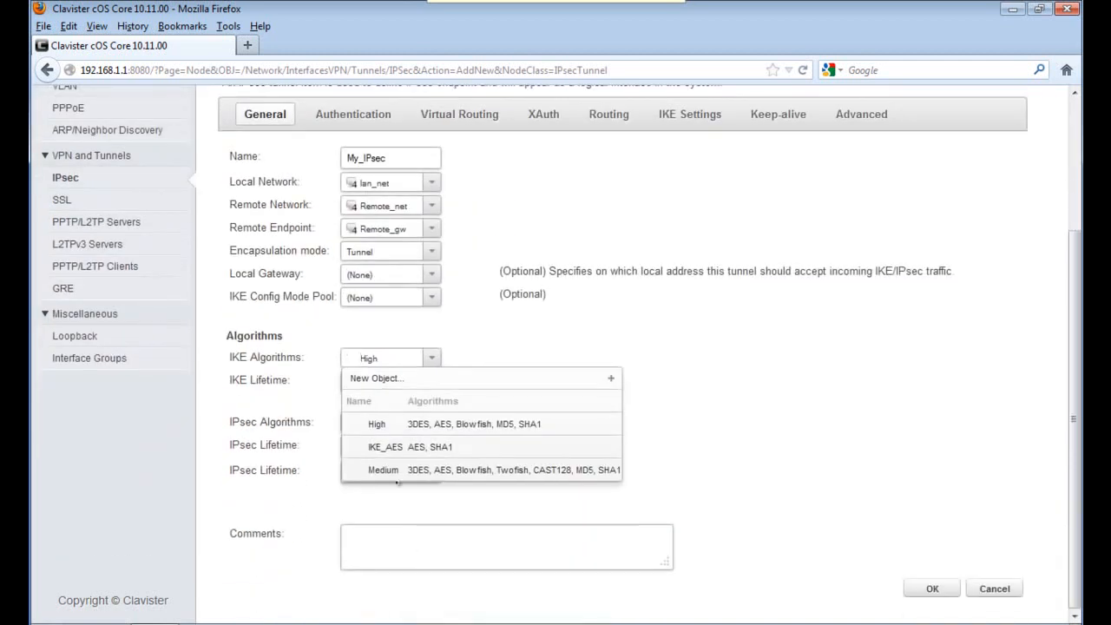
left_click(390, 447)
key("Tab")
type("7800")
key("Tab")
Use IPsec_AES for IPsec algorithms with a 1000000-kilobyte lifetime
key("alt+Down")
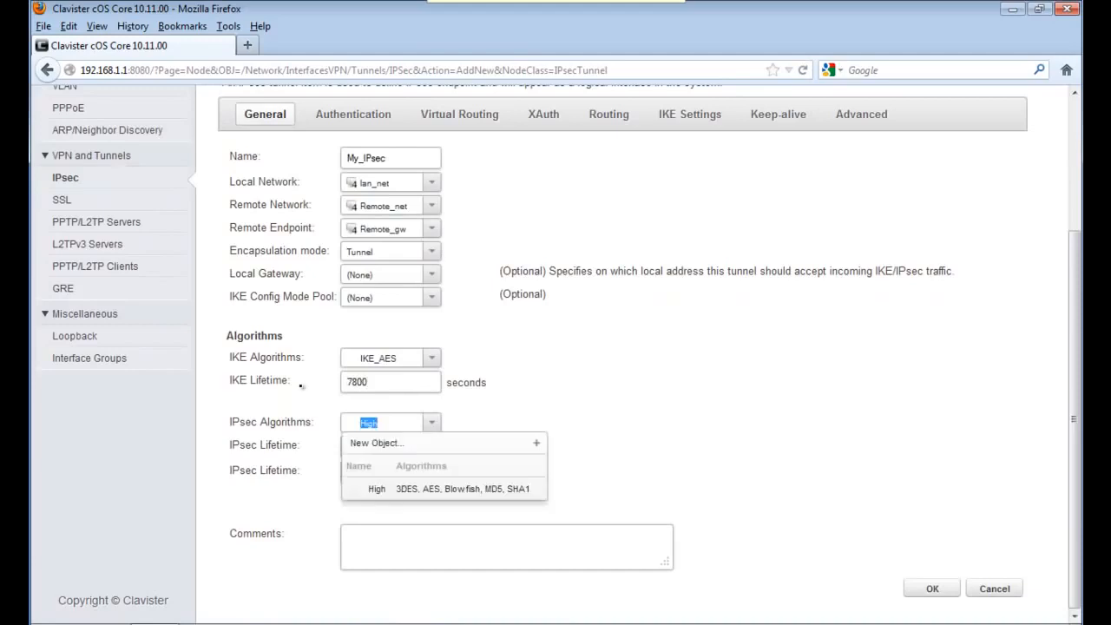
key("BackSpace")
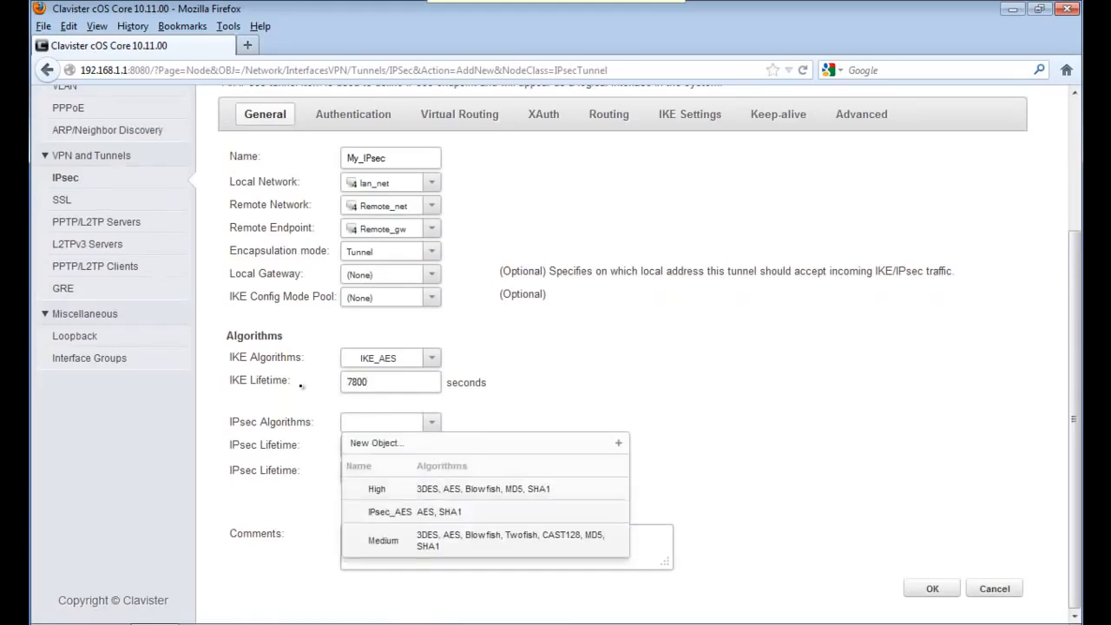
key("Down")
key("Down")
key("Return")
key("Tab")
key("Tab")
type("100")
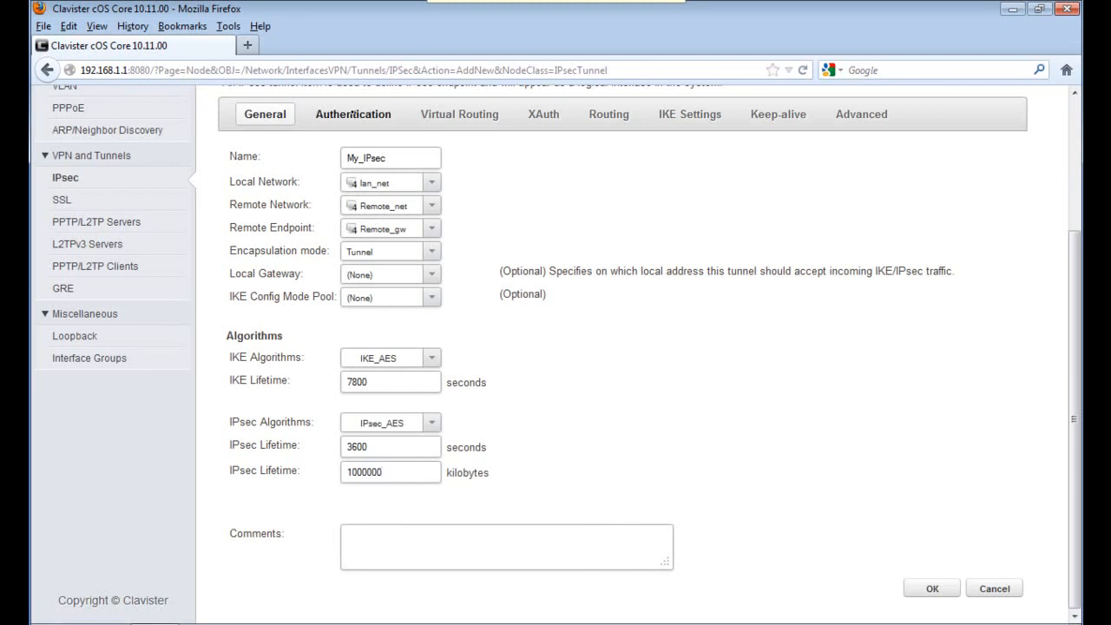
left_click(351, 113)
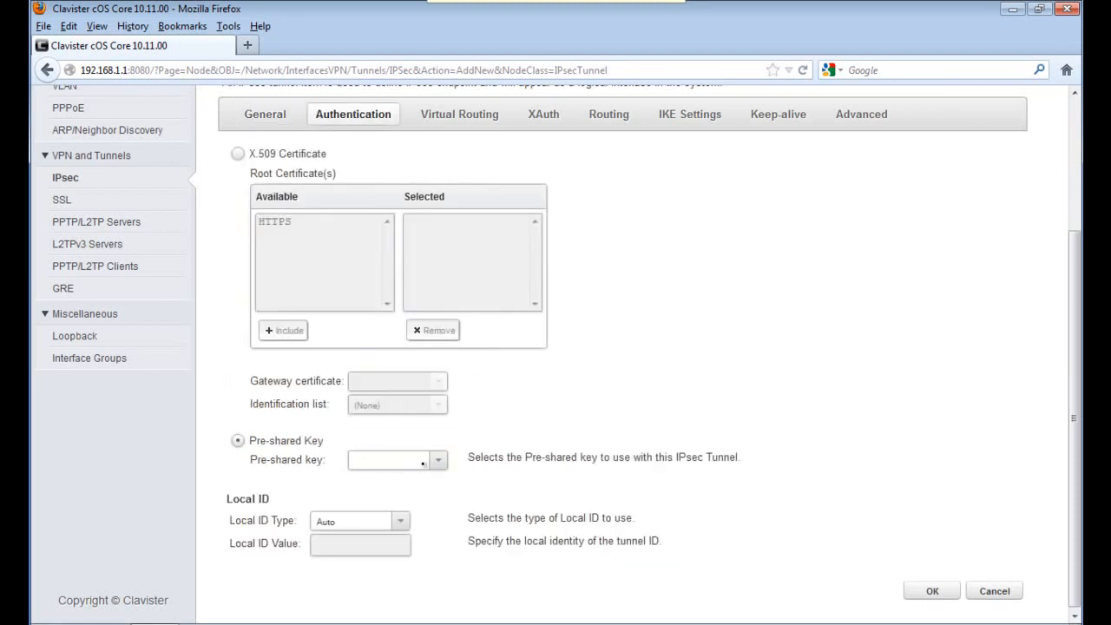
left_click(432, 460)
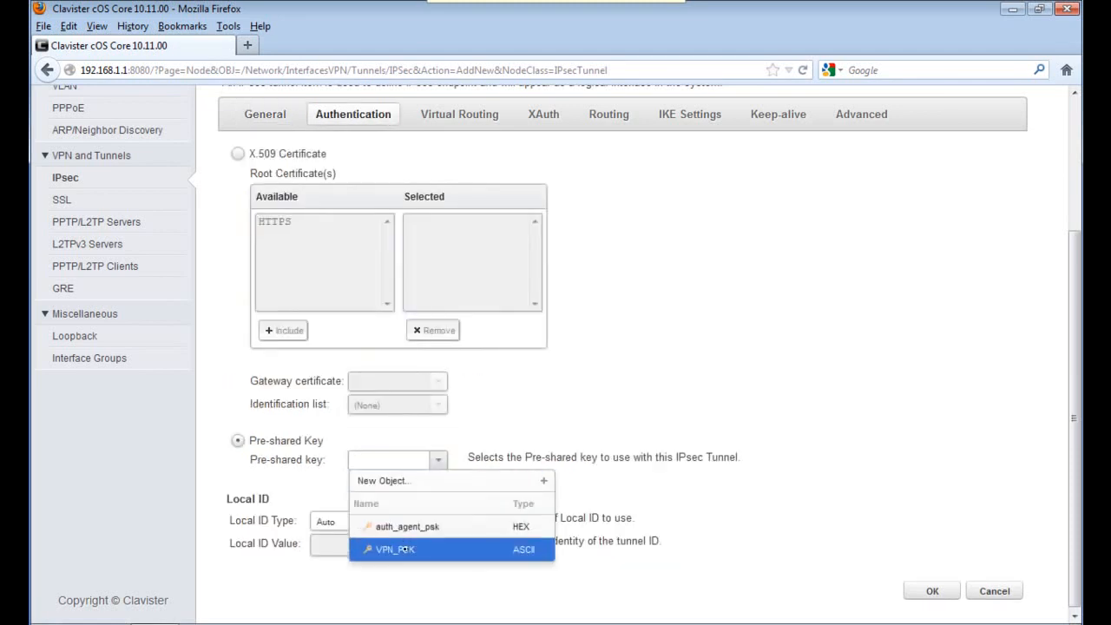
left_click(405, 544)
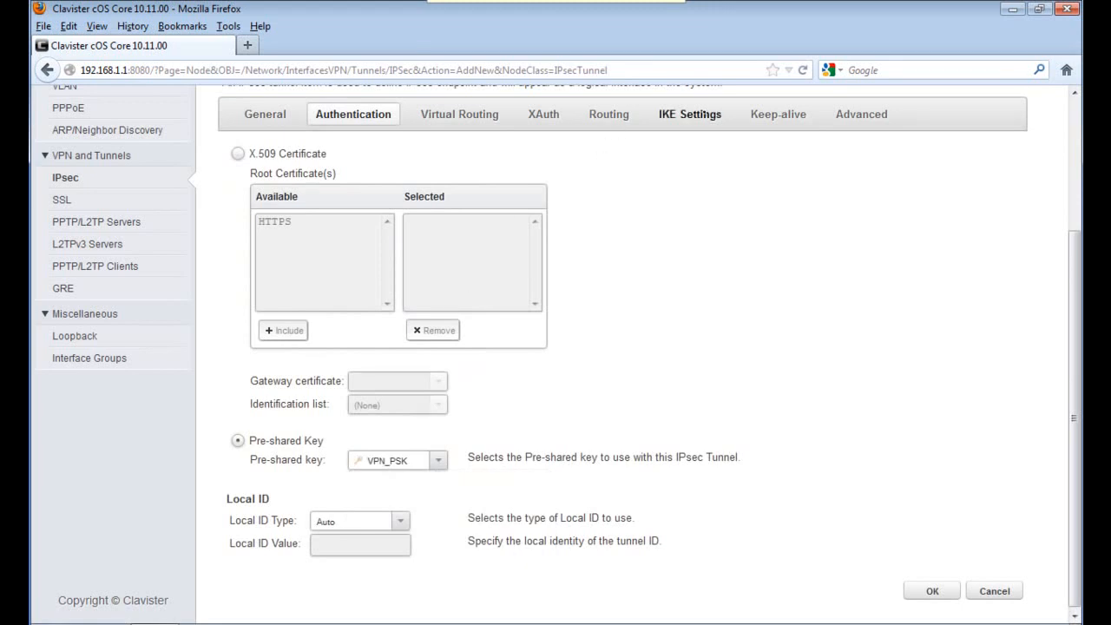
left_click(690, 118)
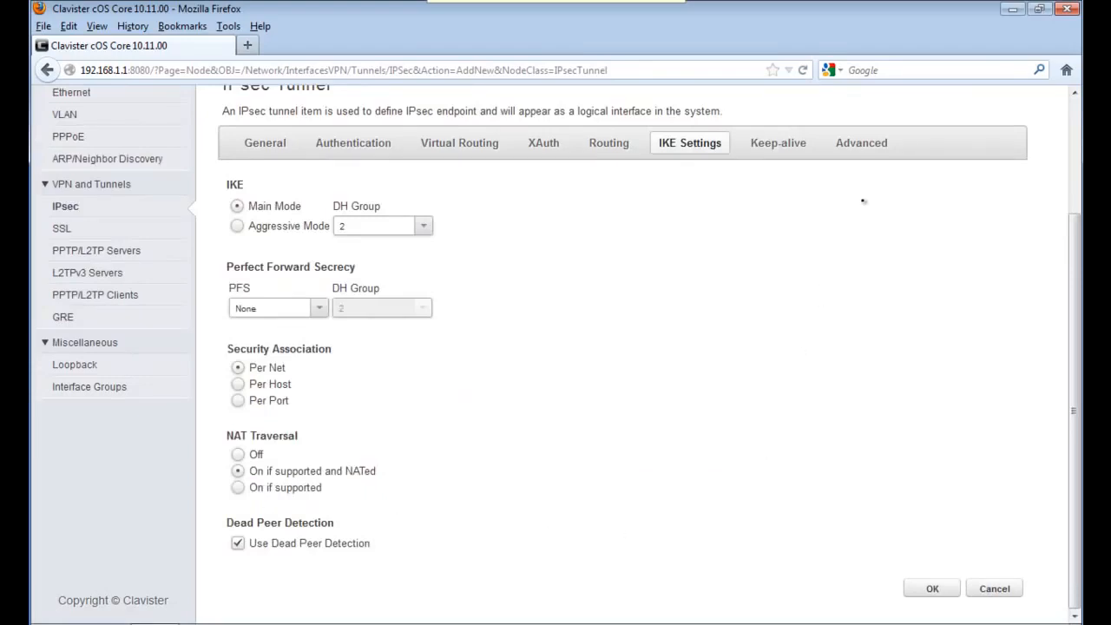
left_click(920, 588)
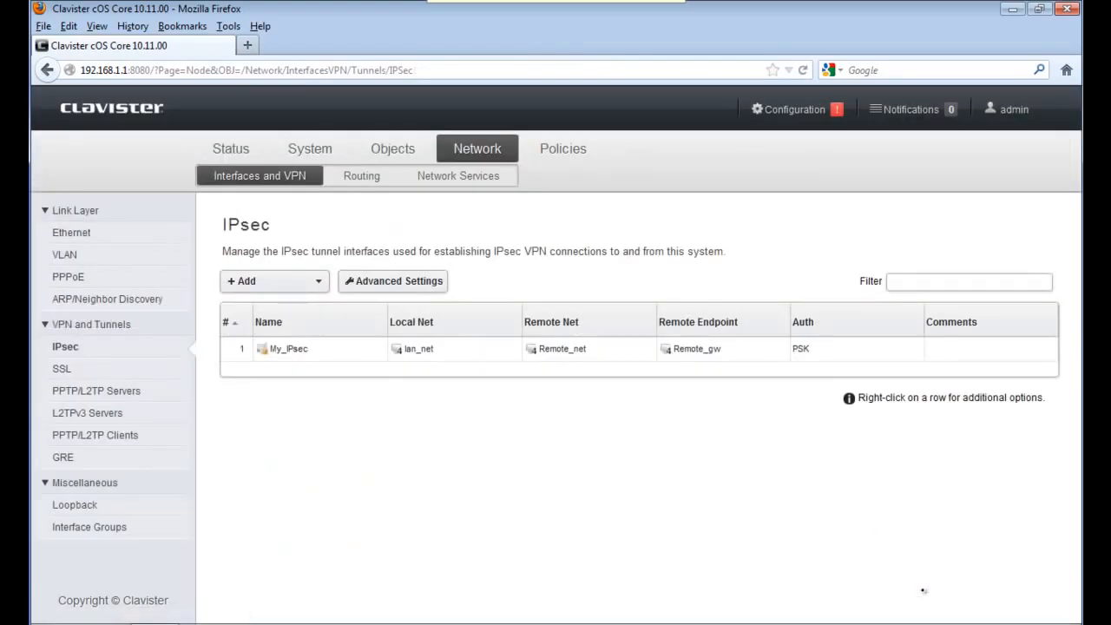
Start a new IP Policy in the Main IP Rules
left_click(560, 150)
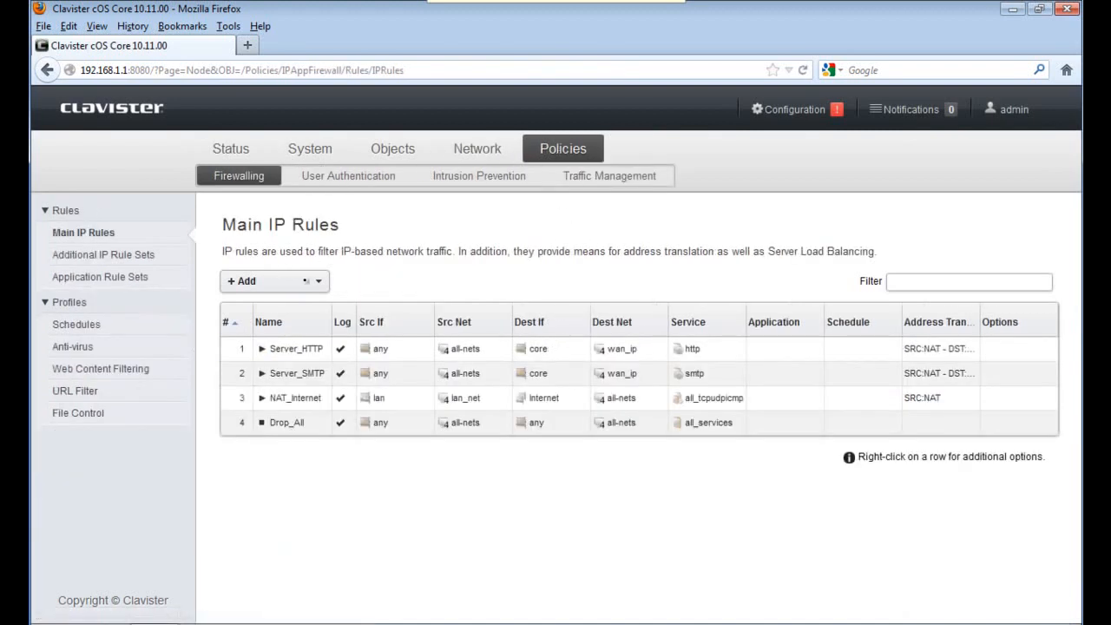
left_click(318, 280)
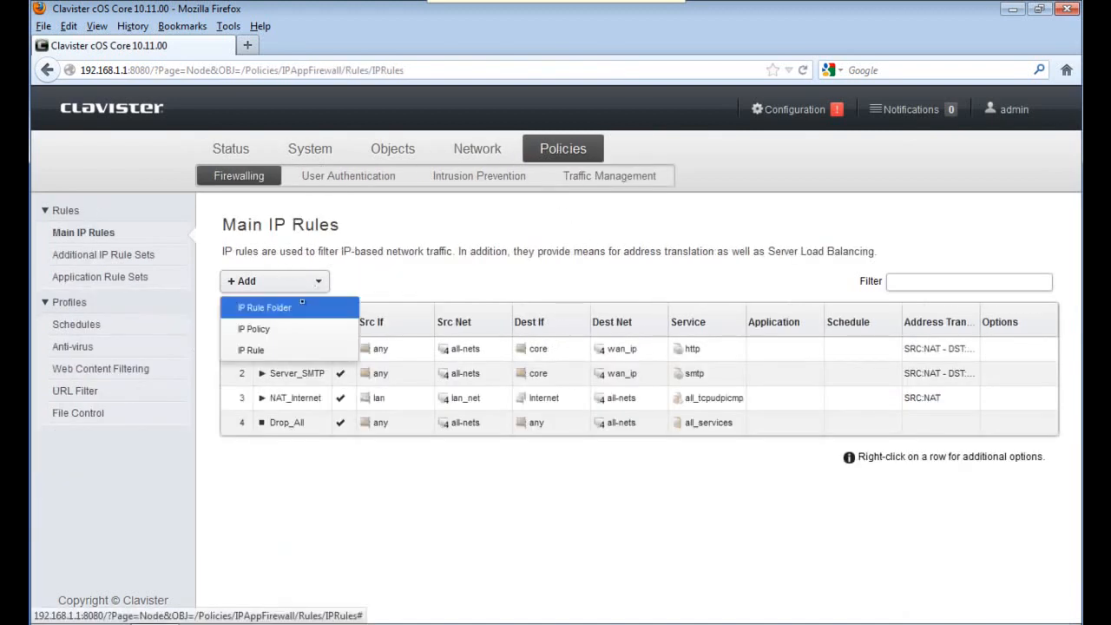
left_click(256, 331)
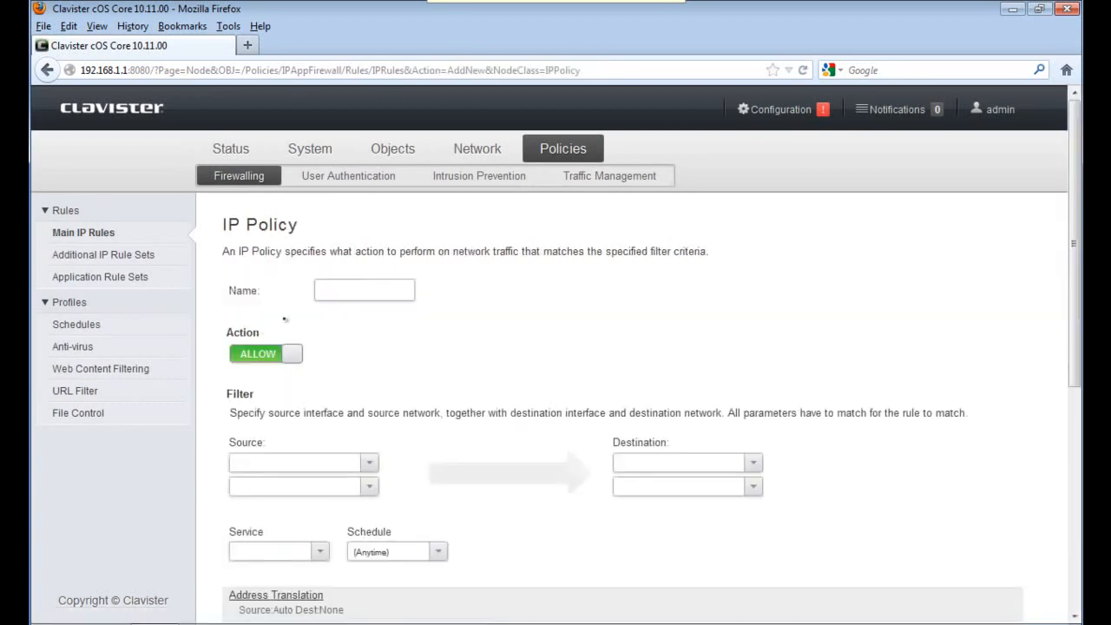
Name the policy To_Remote_net with source interface lan and network lan_net
type("T")
type("o_fileremote_")
type("net")
left_click(368, 461)
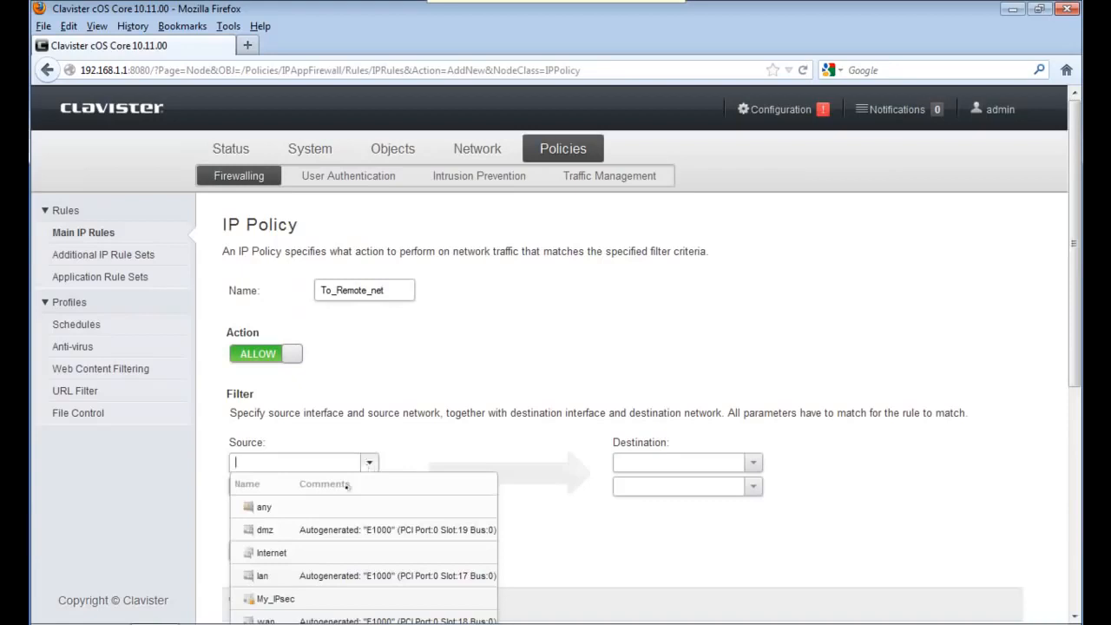
left_click(308, 573)
left_click(361, 487)
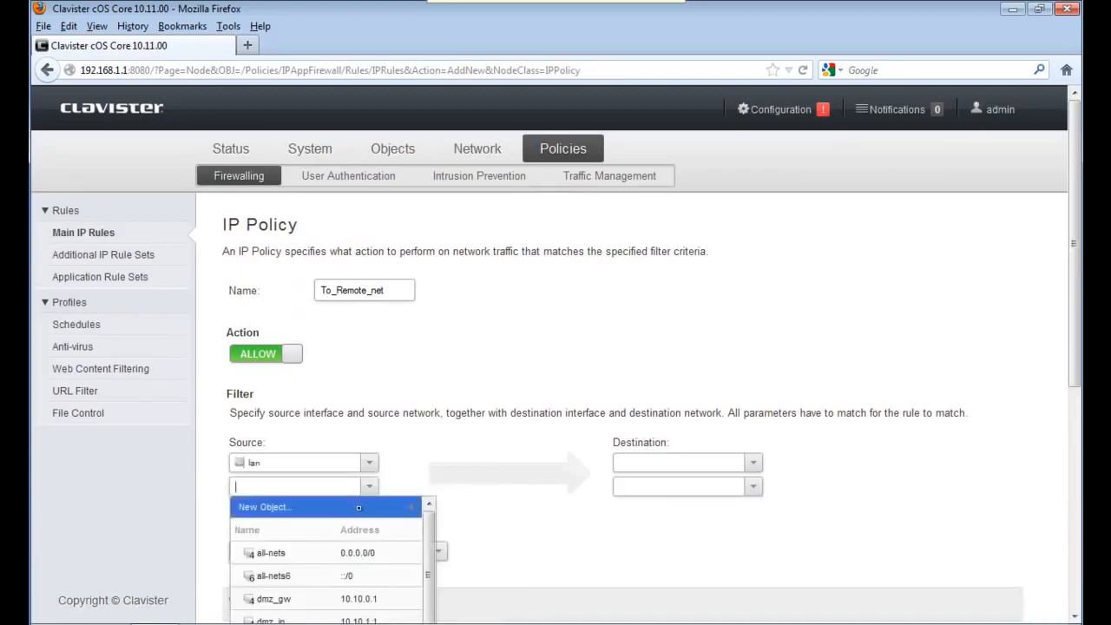
type("lan")
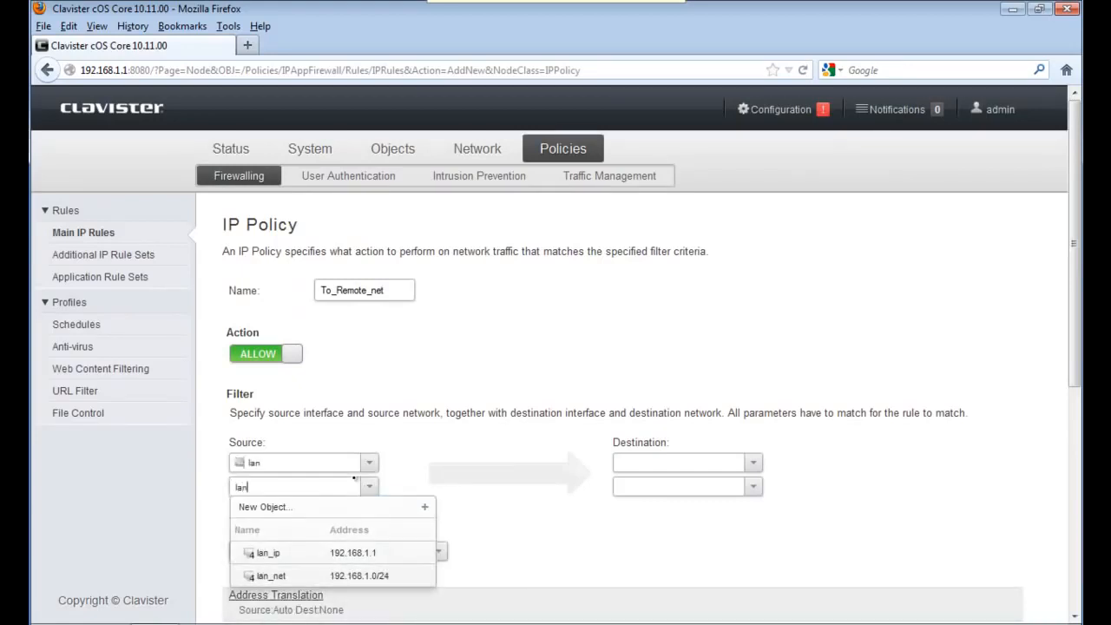
key("Down")
key("Down")
key("Return")
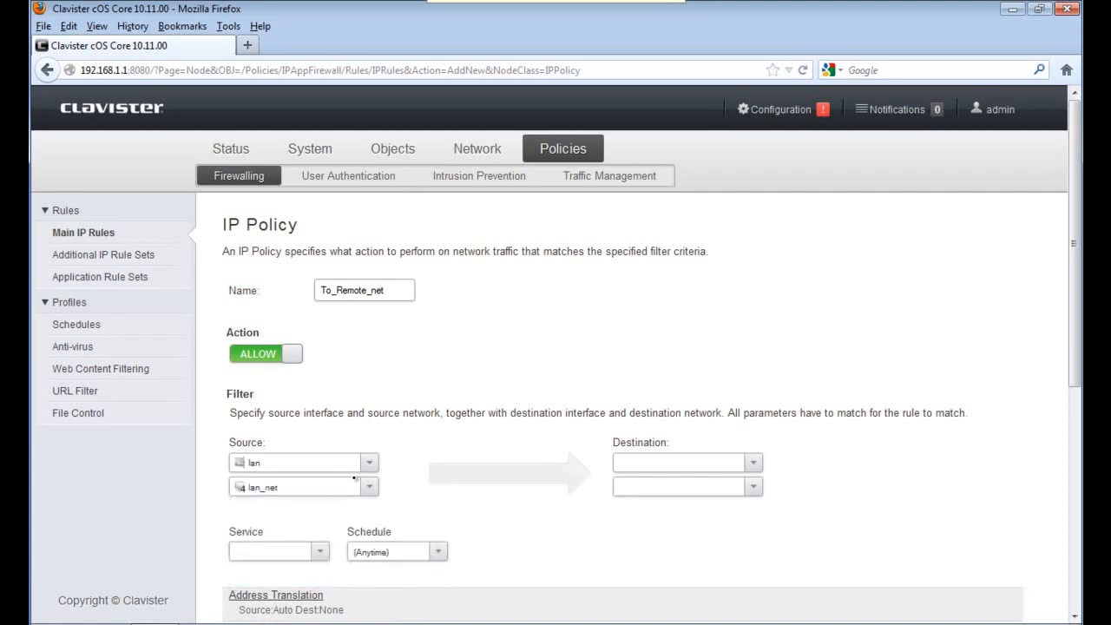
Set the destination to interface My_IPsec and network Remote_net
left_click(753, 462)
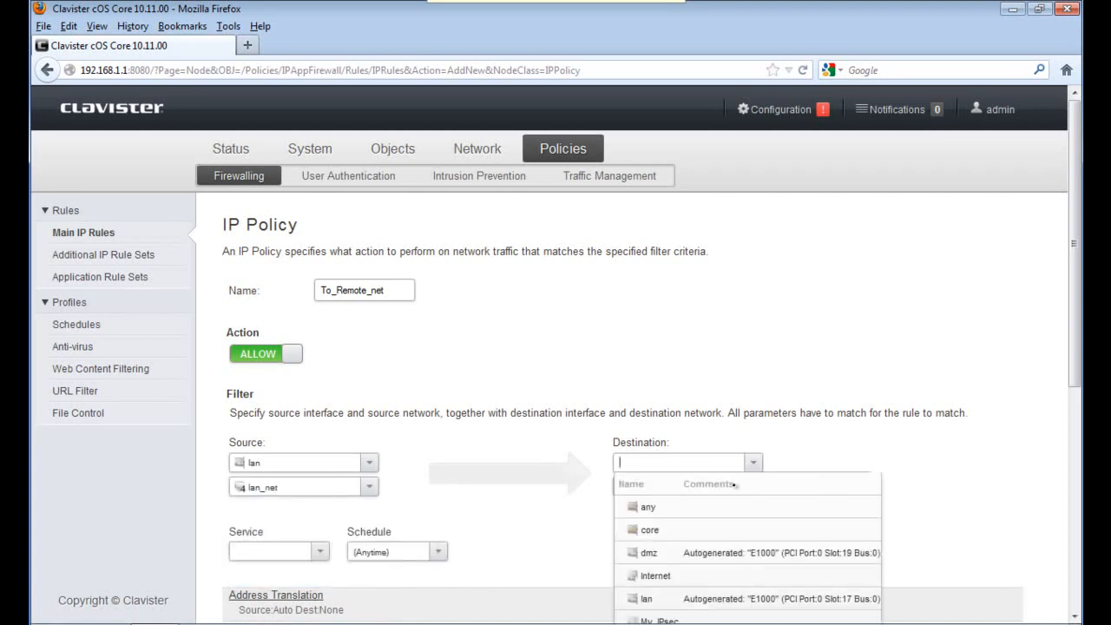
left_click(698, 618)
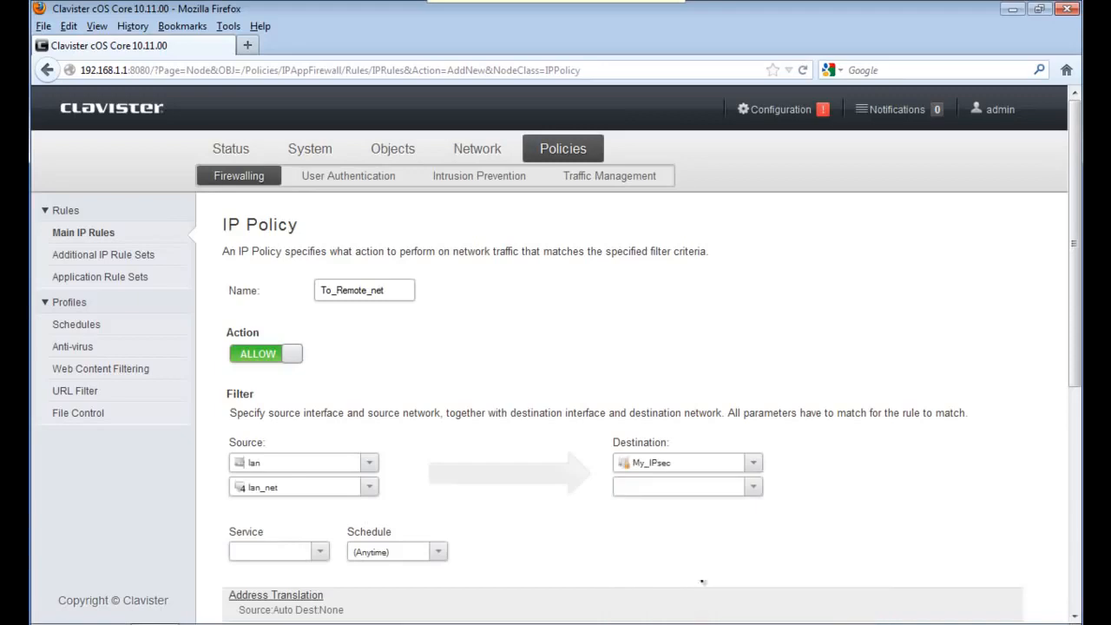
left_click(687, 485)
type("Remo")
key("Down")
key("Down")
key("Return")
Choose service all_tcpudpicmp and save the To_Remote_net policy
left_click(320, 550)
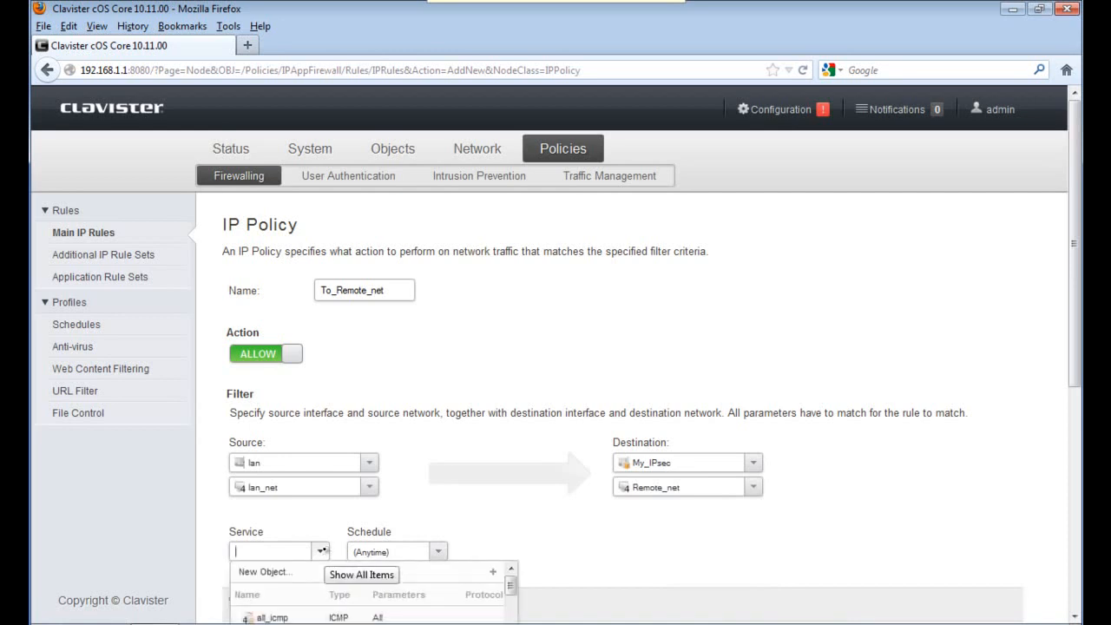
scroll(321, 550, "down", 1)
type("all_")
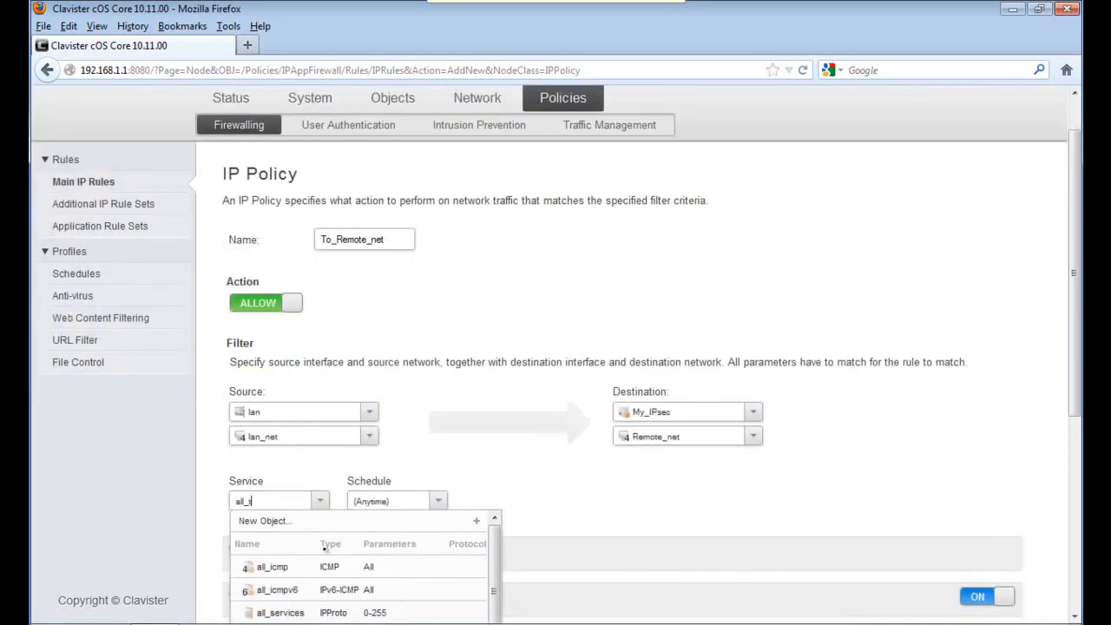
type("tcp")
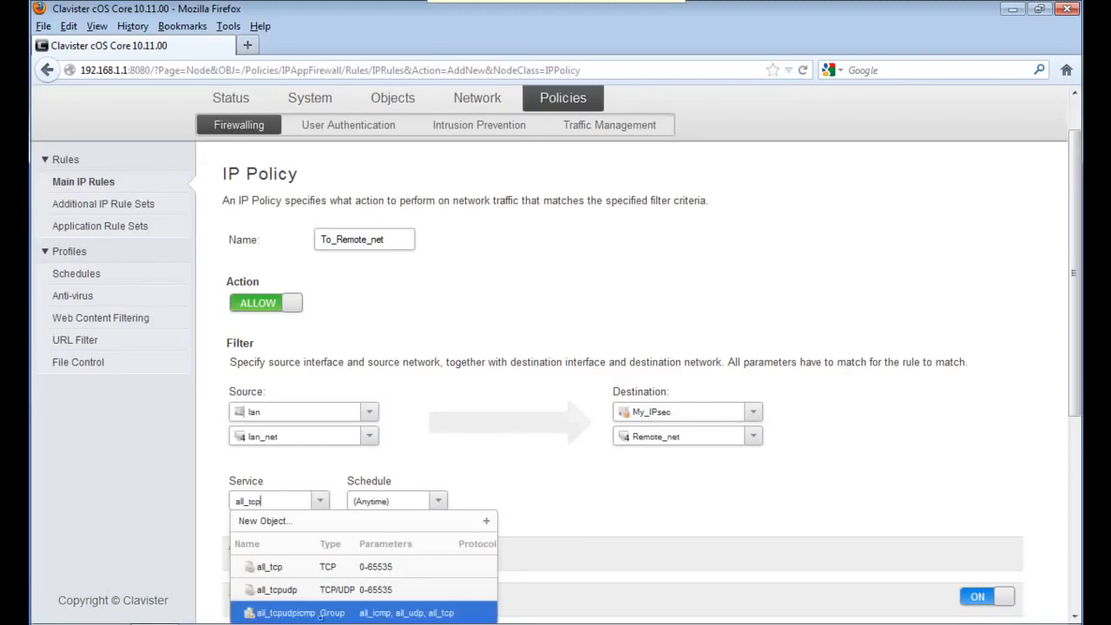
left_click(315, 612)
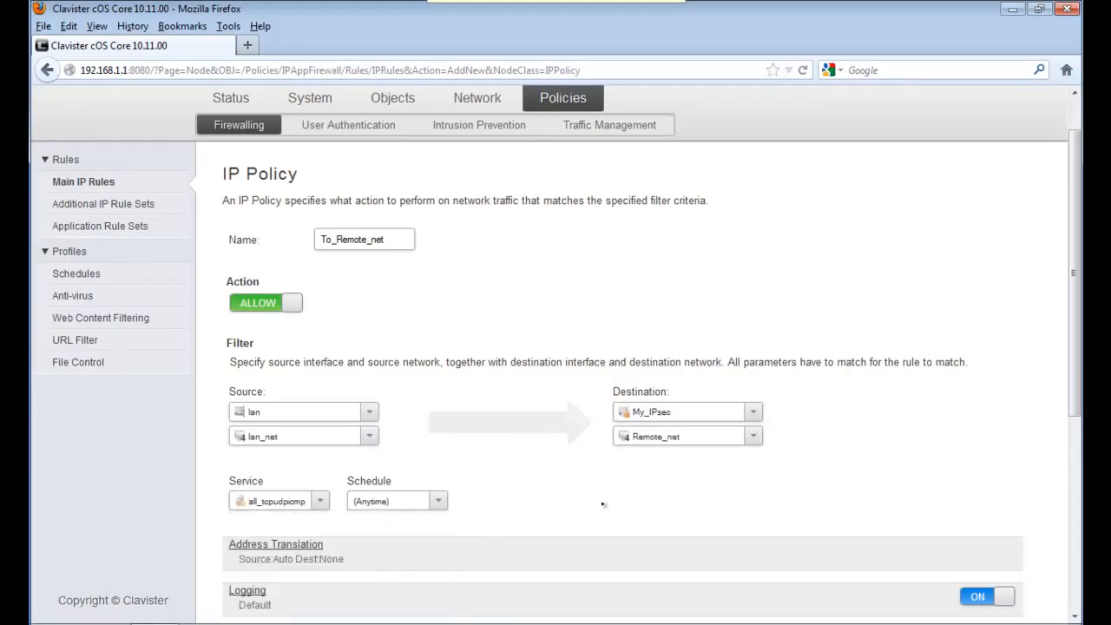
scroll(590, 514, "down", 5)
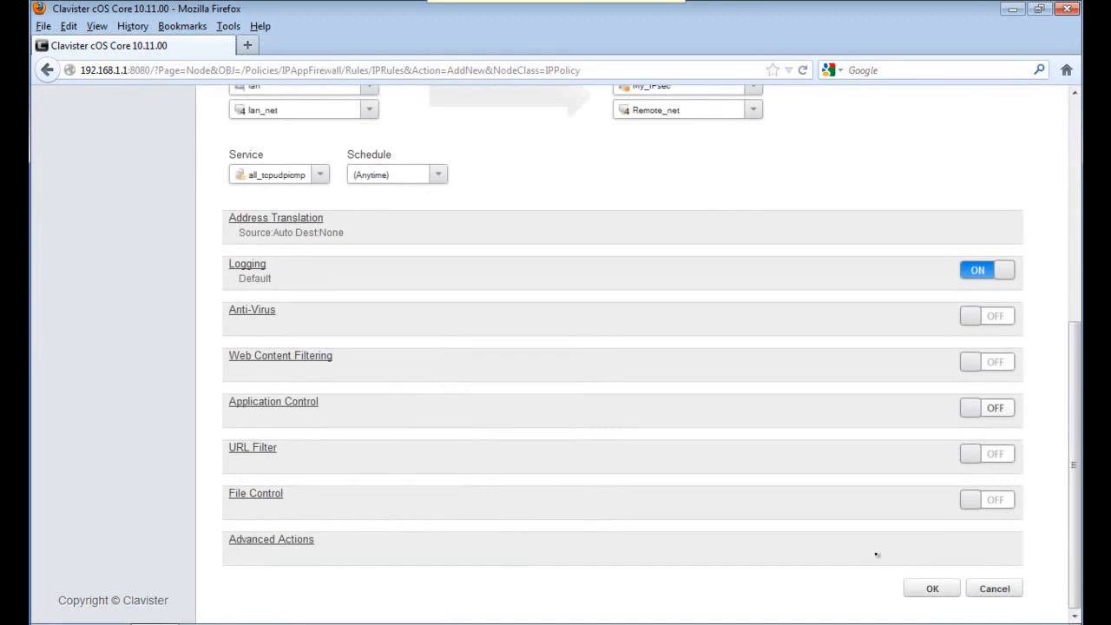
left_click(931, 588)
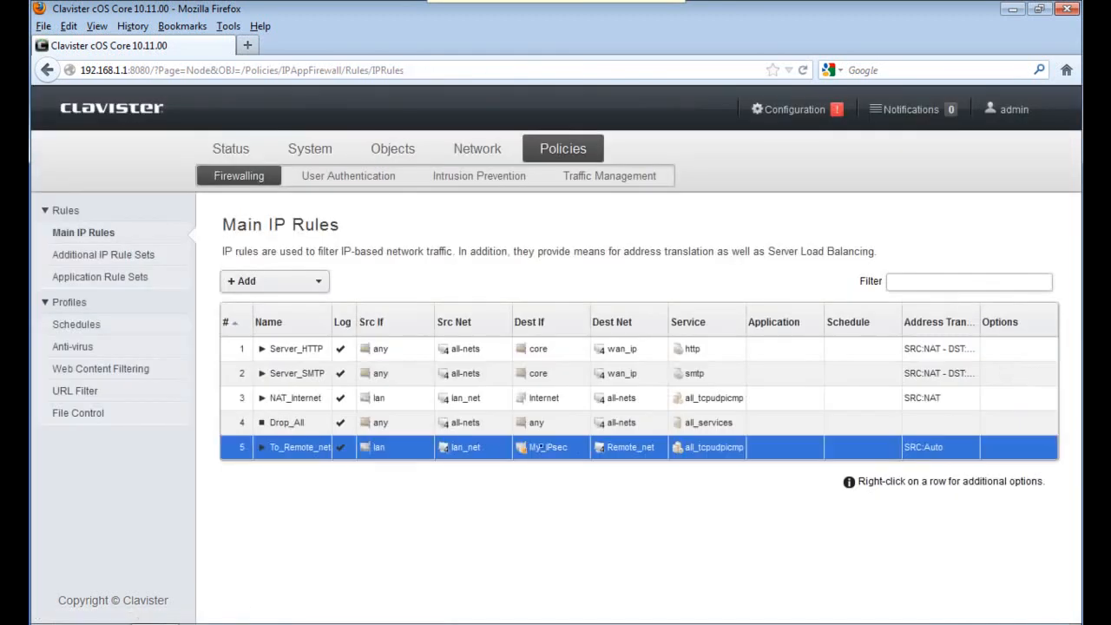
Move To_Remote_net to the top of the rules and clone it
right_click(299, 447)
left_click(339, 579)
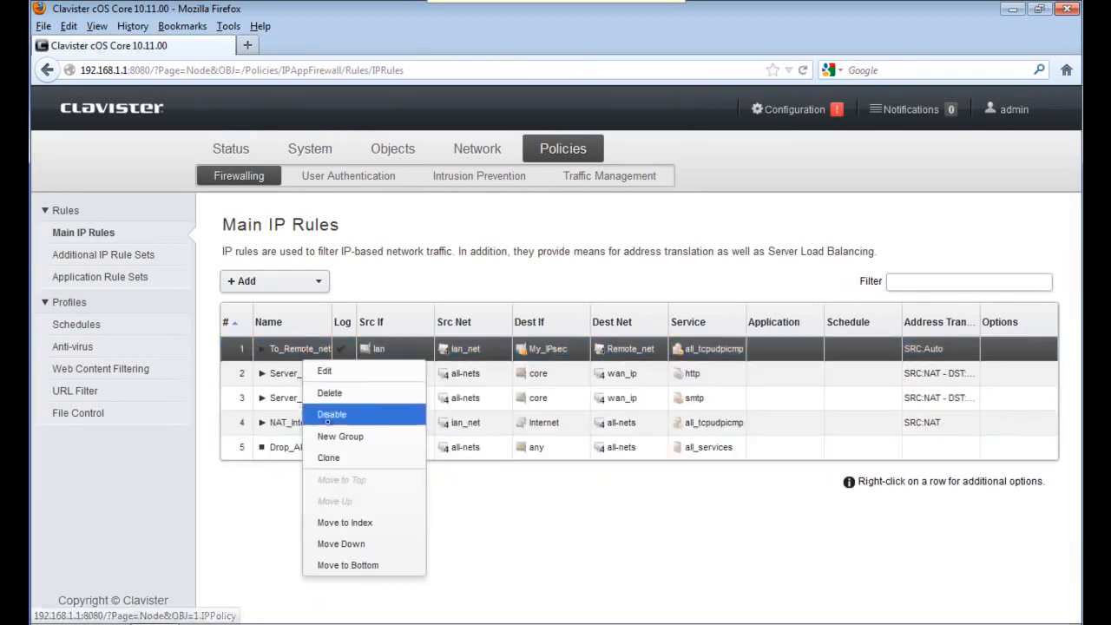
left_click(323, 455)
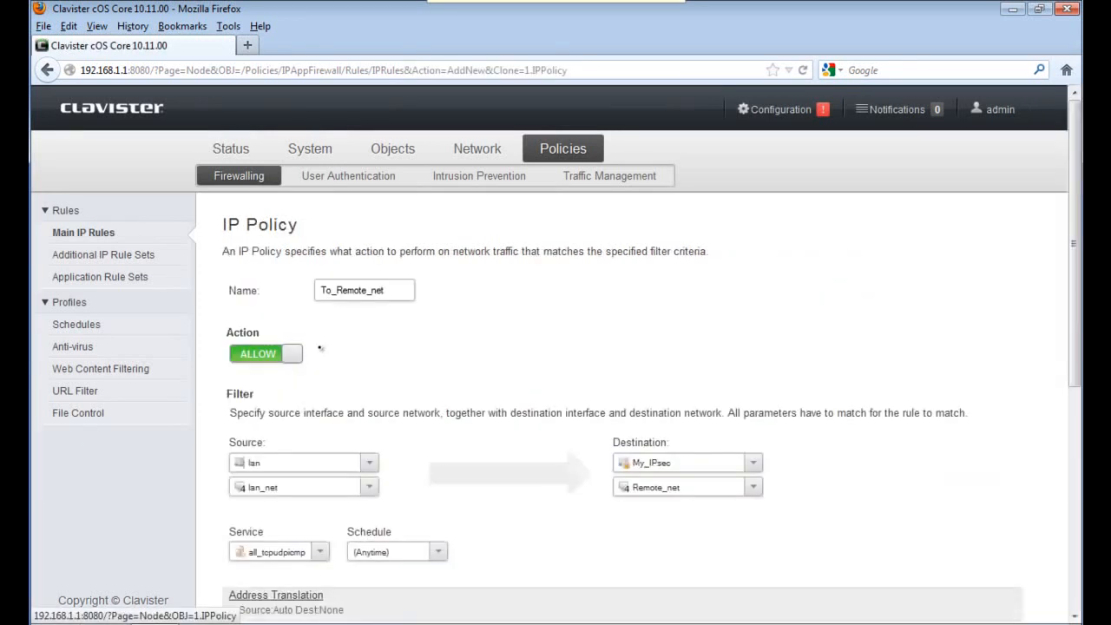
Rename the copy From_Remote_net with source interface My_IPsec and network Remote_net
type("From")
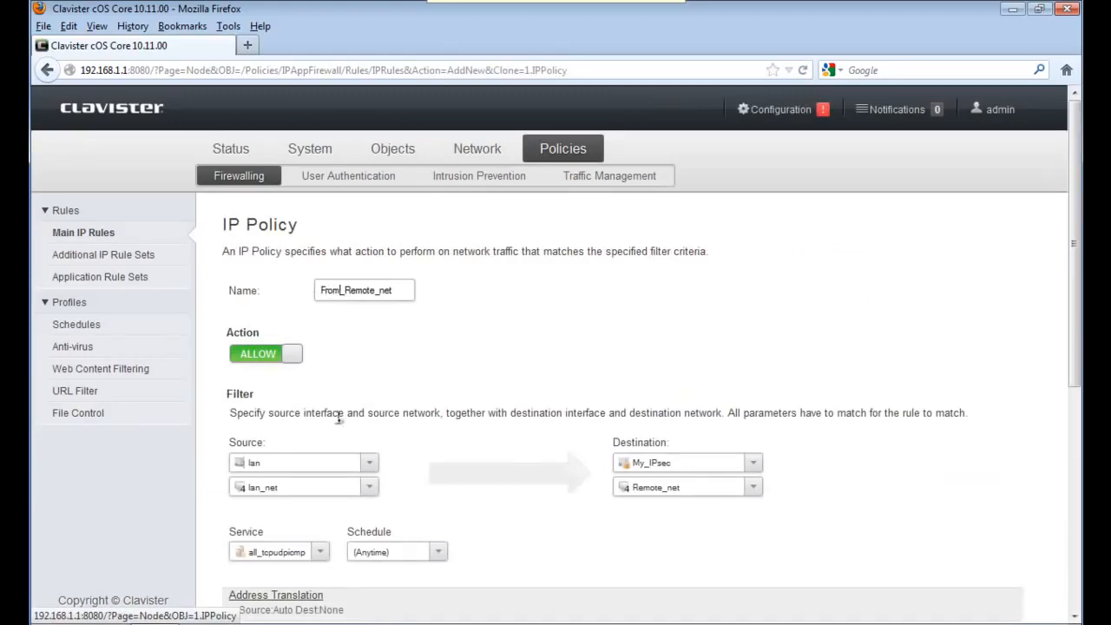
left_click(367, 461)
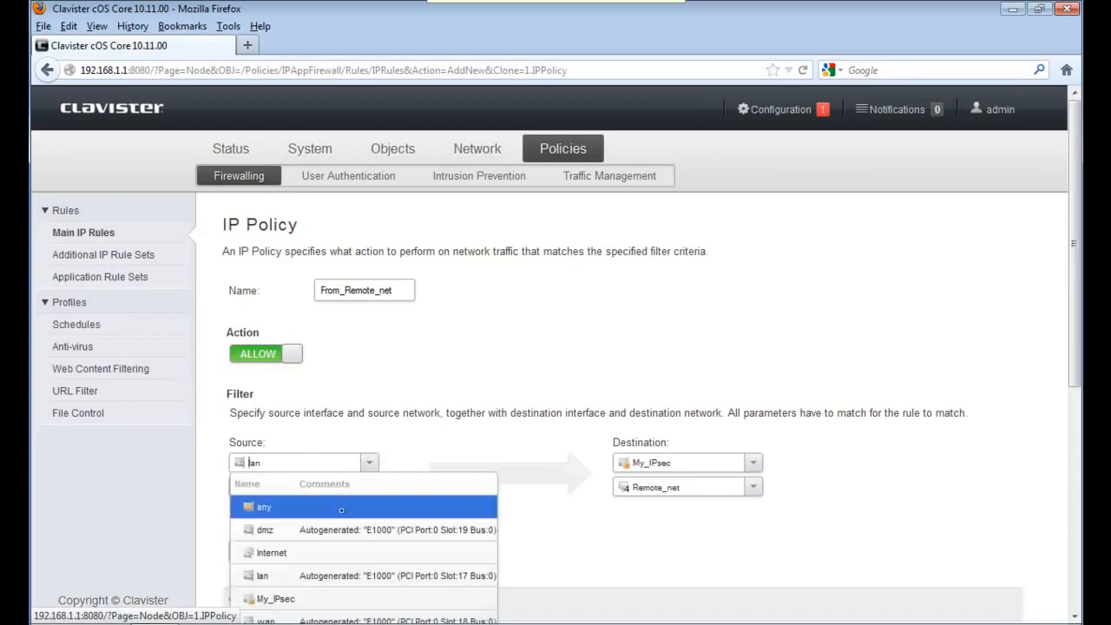
left_click(318, 599)
left_click_drag(361, 486, 208, 482)
type("Rem")
key("Down")
key("Return")
Set the destination to interface lan and network Server_ip
key("Tab")
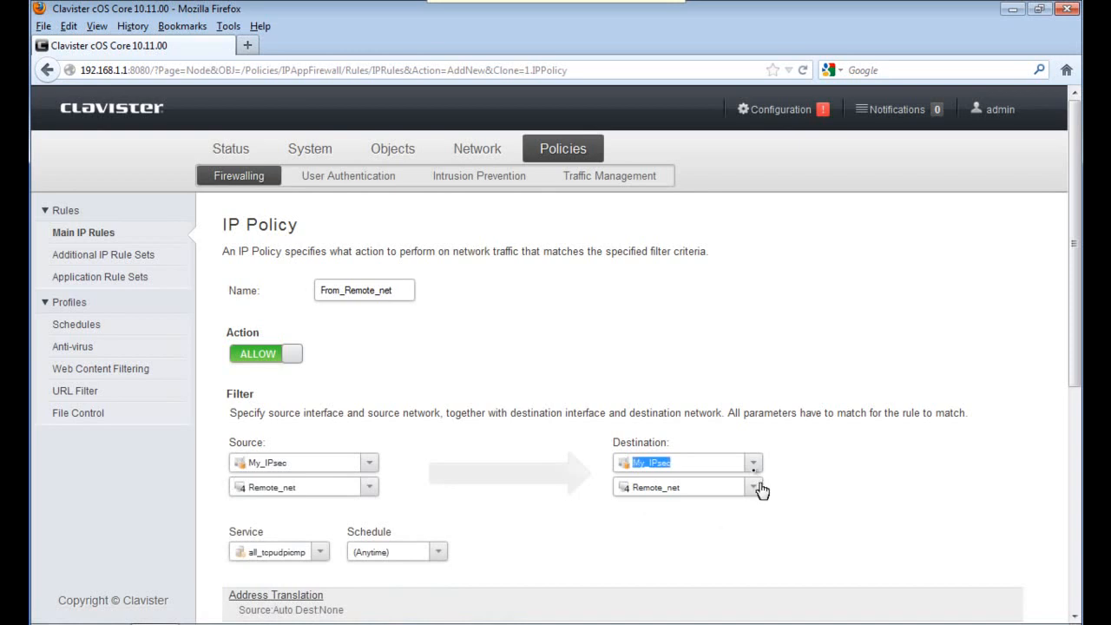
type("lan")
key("Tab")
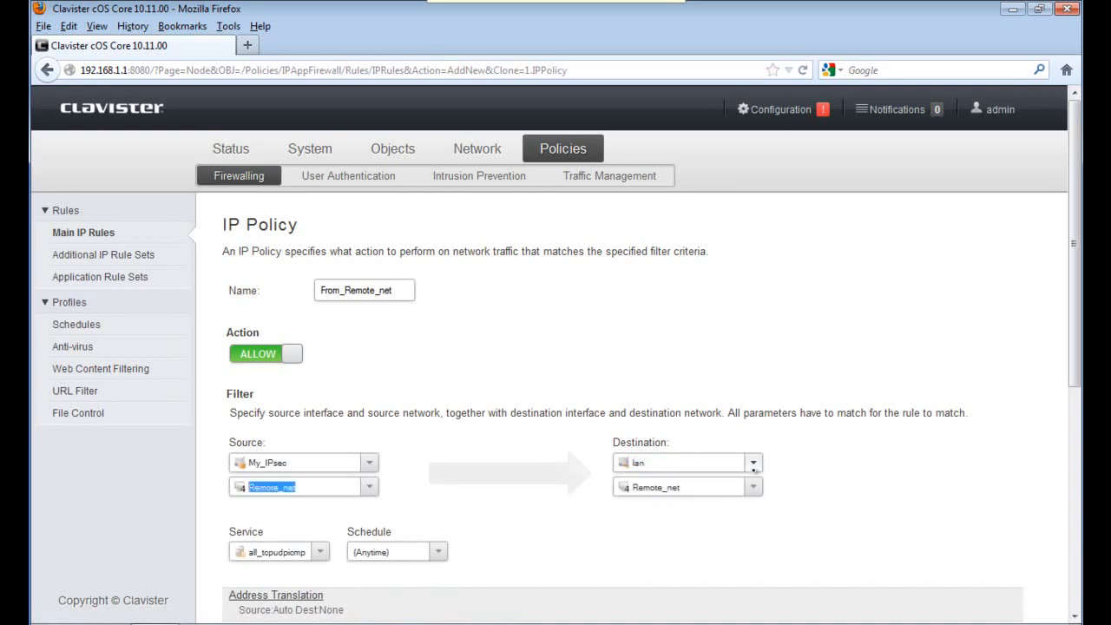
key("Tab")
type("Ser")
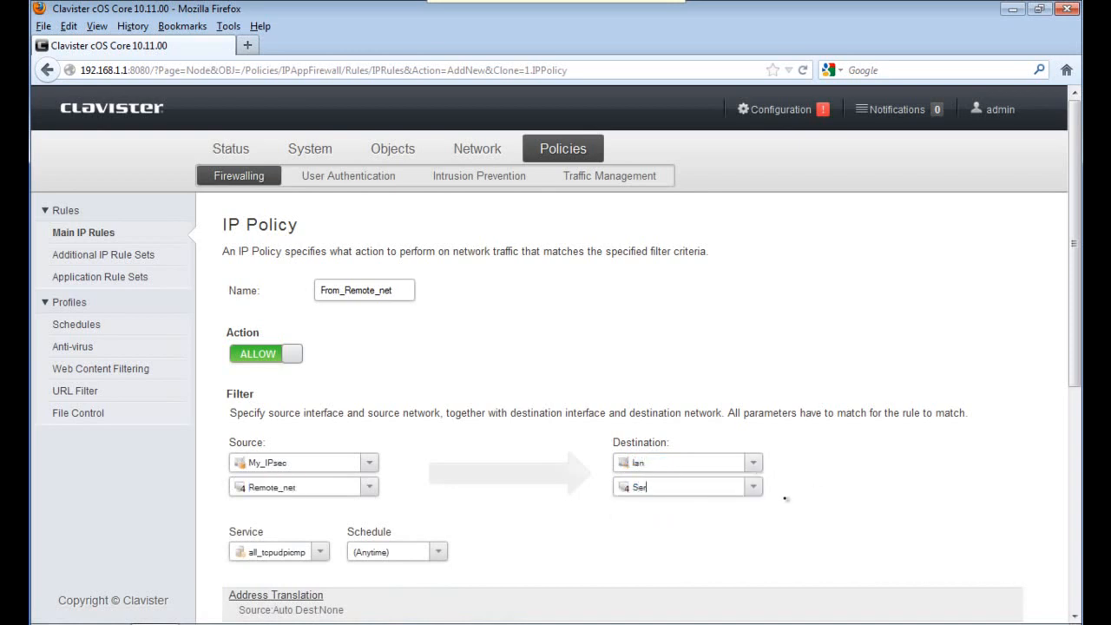
left_click(660, 576)
Change the service to http and save the From_Remote_net rule
left_click(320, 552)
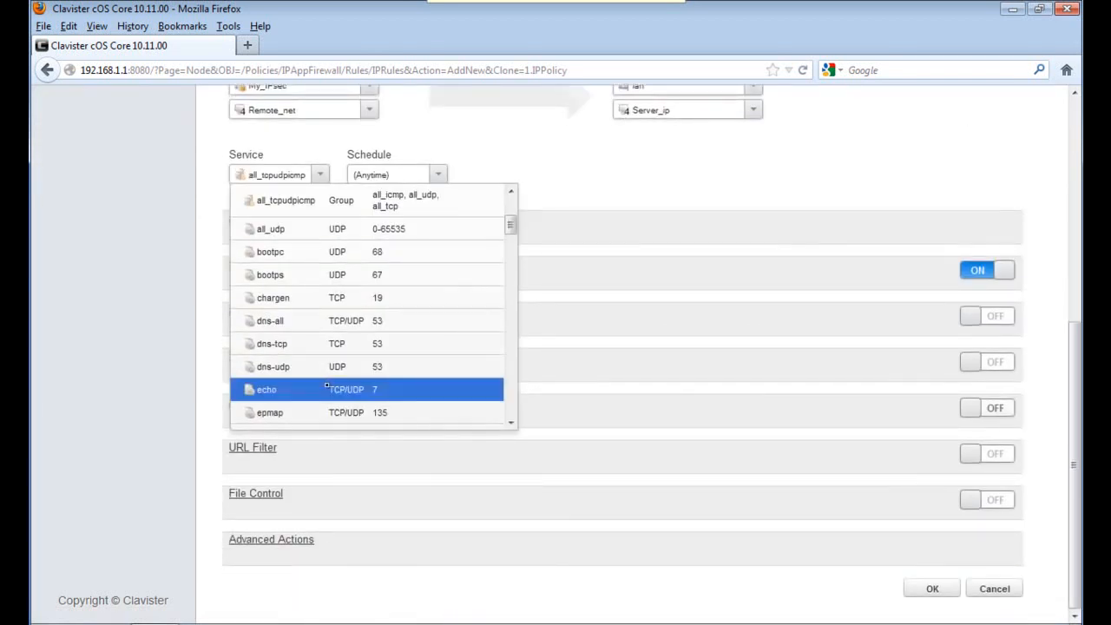
key("ctrl+a")
type("ht")
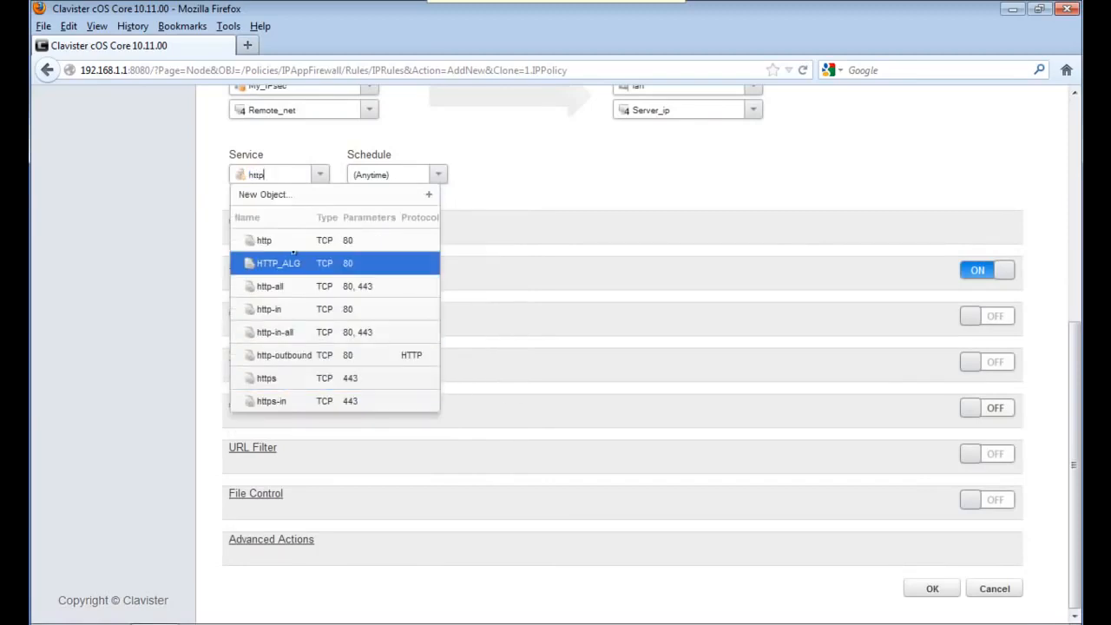
left_click(281, 248)
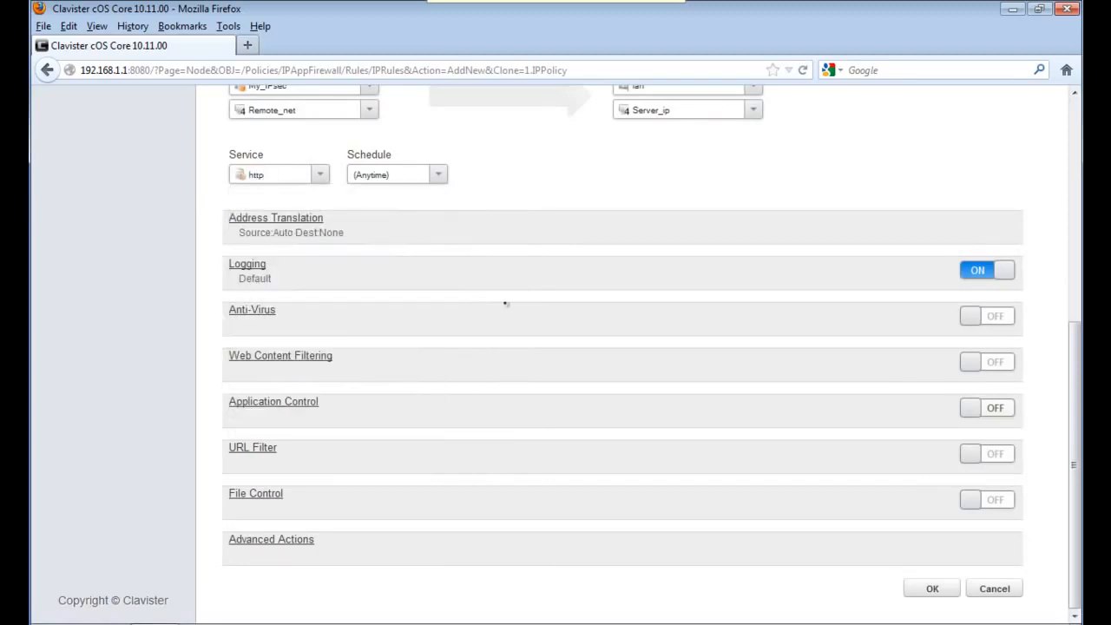
left_click(932, 588)
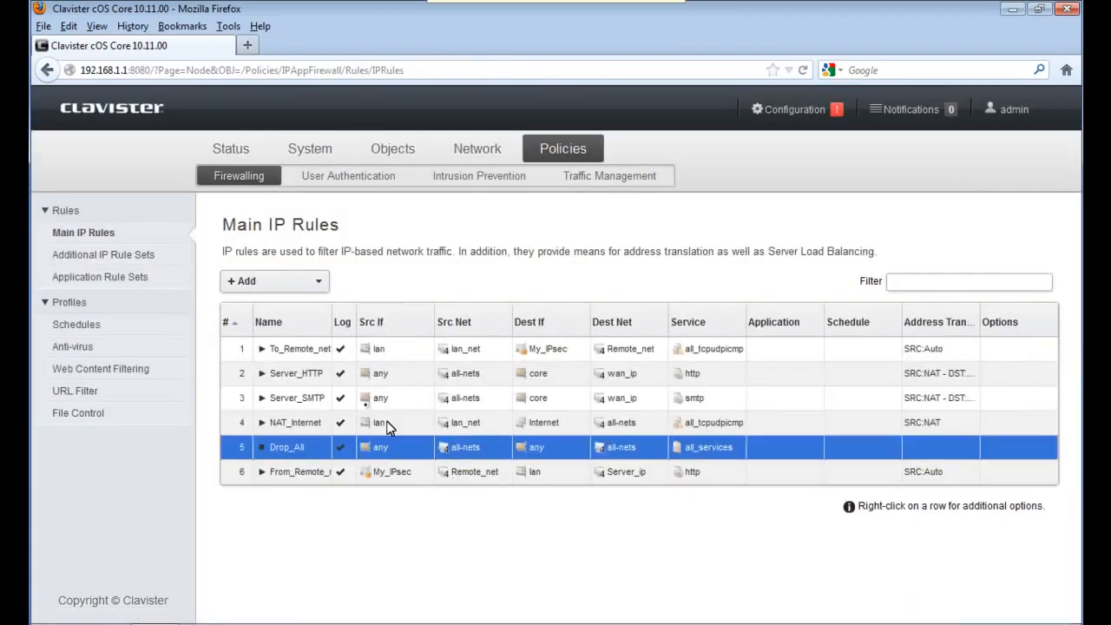
Move rule 6, From_Remote_net, to index 2 directly below To_Remote_net
right_click(301, 471)
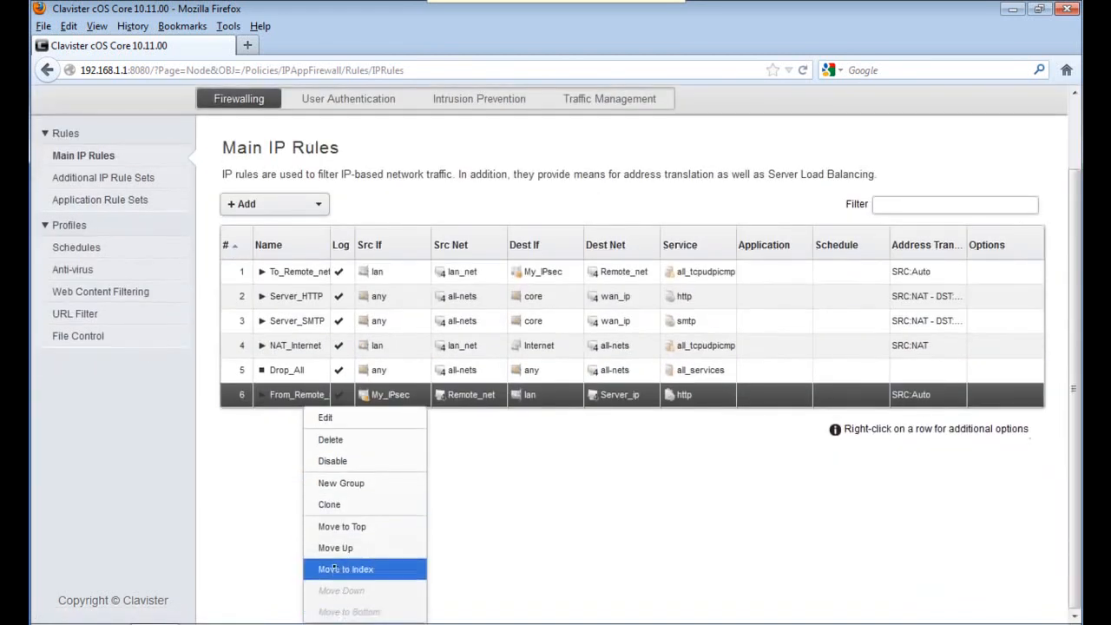
left_click(333, 569)
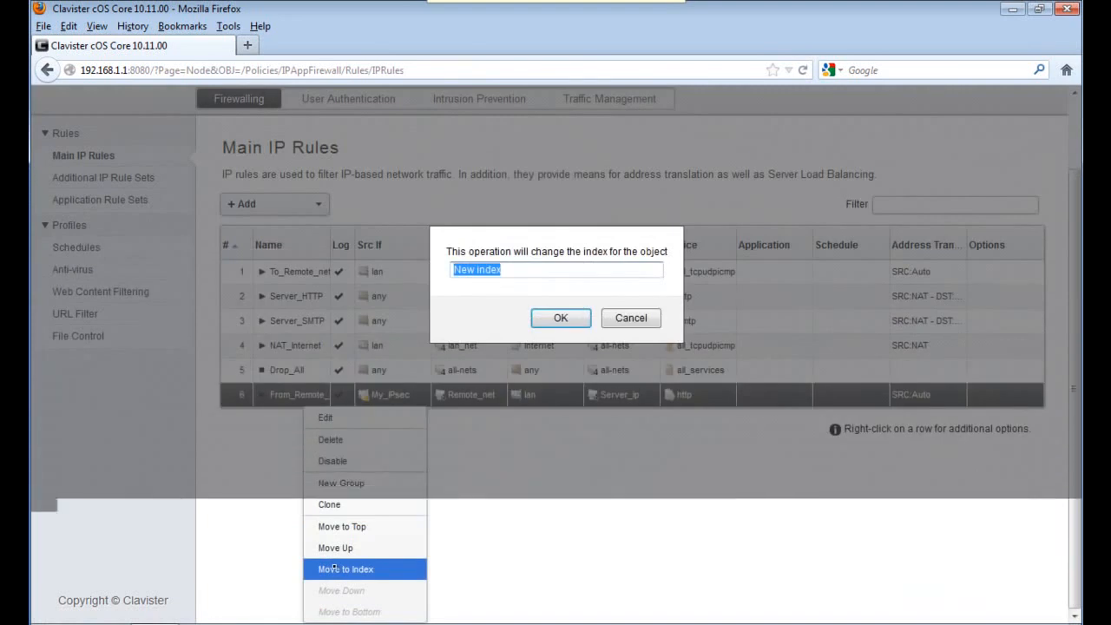
type("2")
left_click(552, 318)
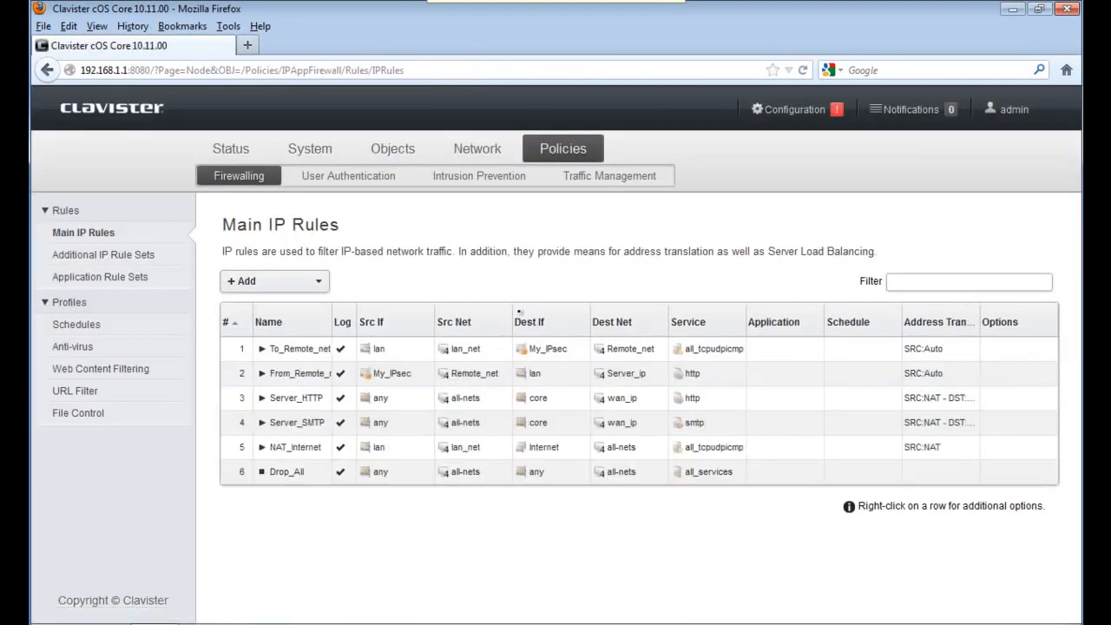
Save and activate the pending configuration changes, committing them as version 41
left_click(774, 111)
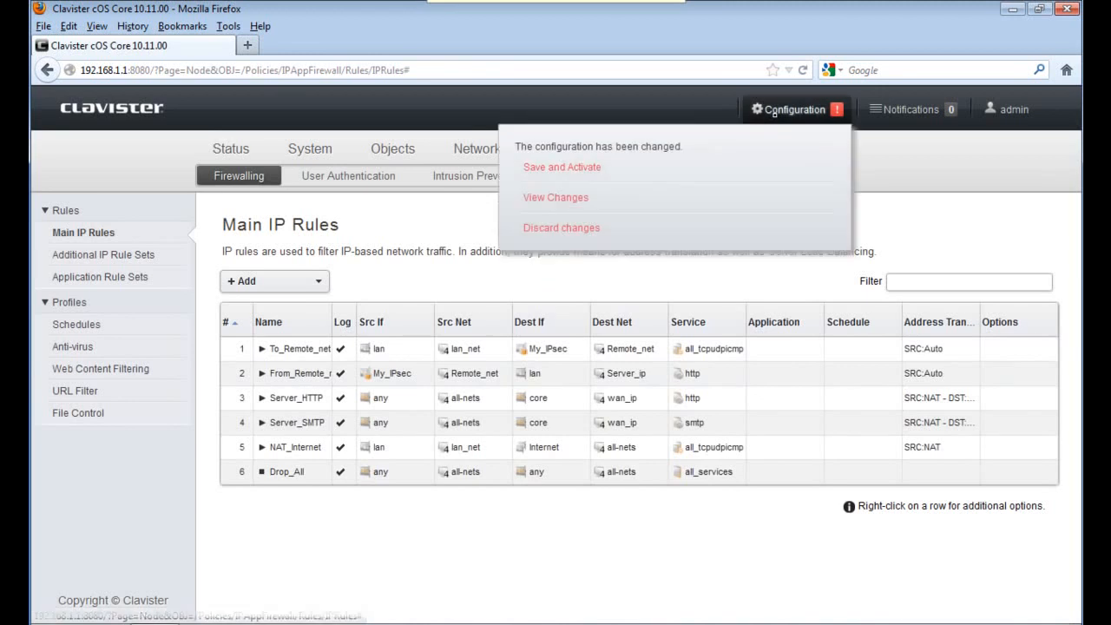
left_click(598, 168)
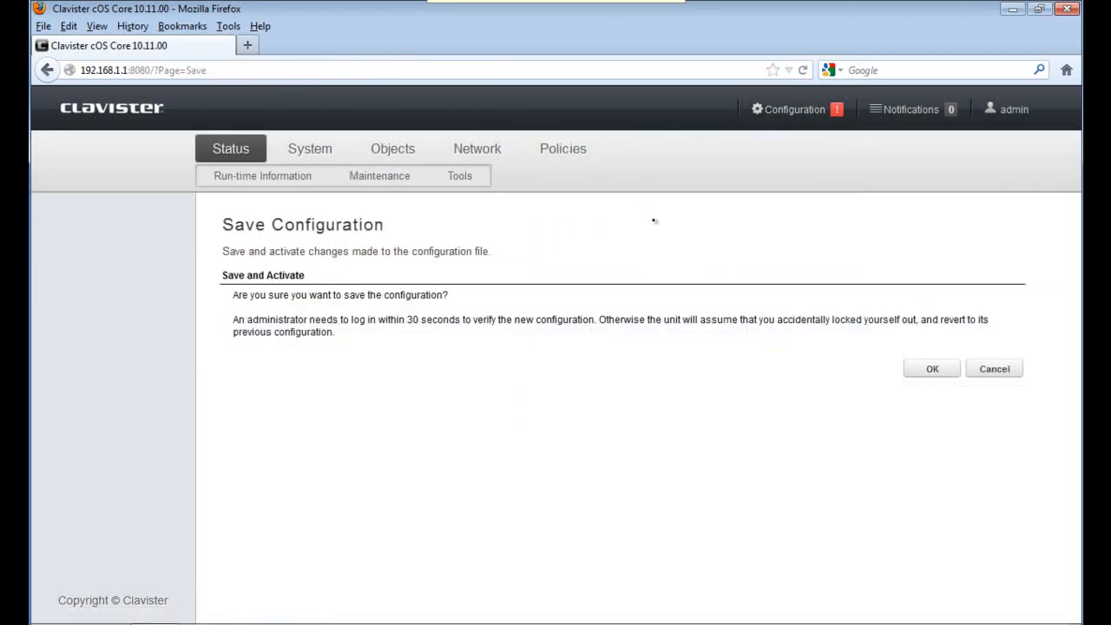
left_click(930, 369)
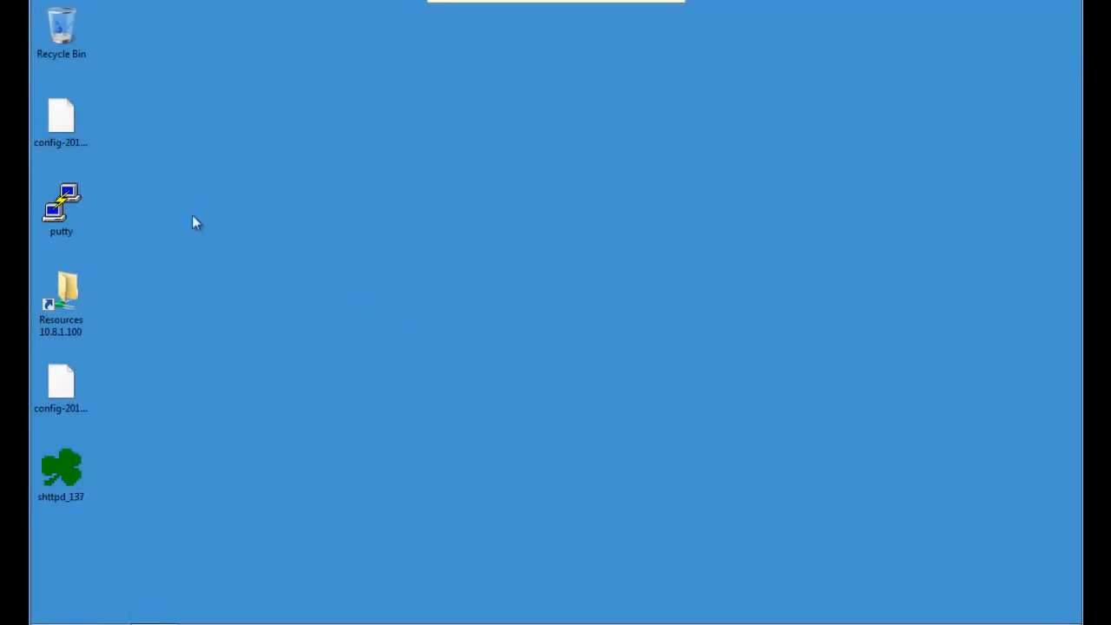
Open an SSH session in PuTTY to 192.168.1.1, log in as admin, and maximize the terminal
double_click(66, 209)
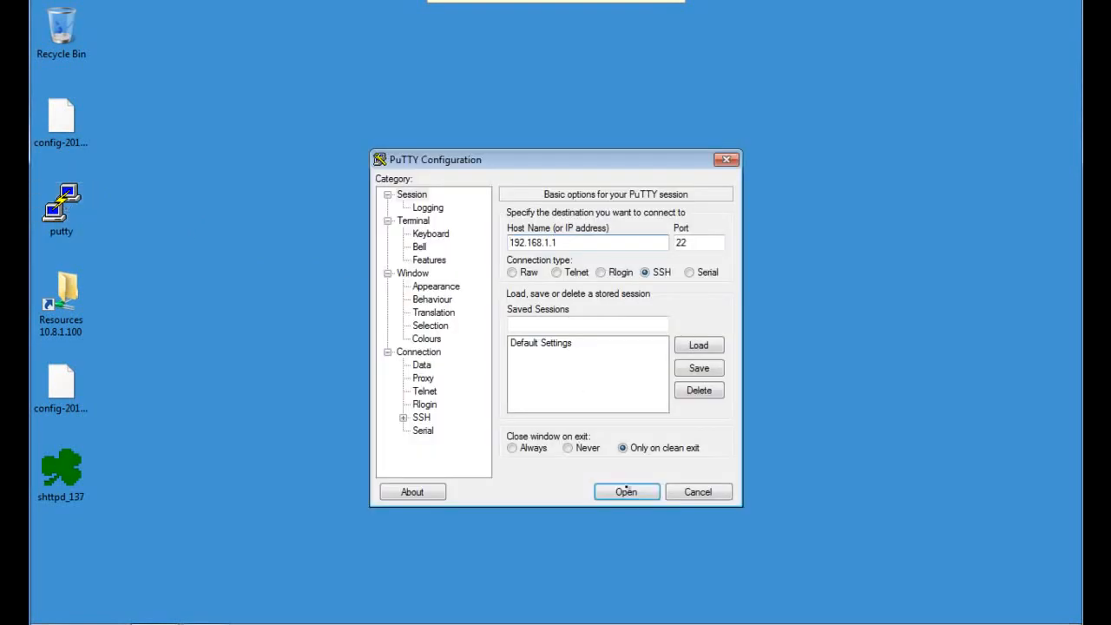
left_click(624, 490)
type("ad")
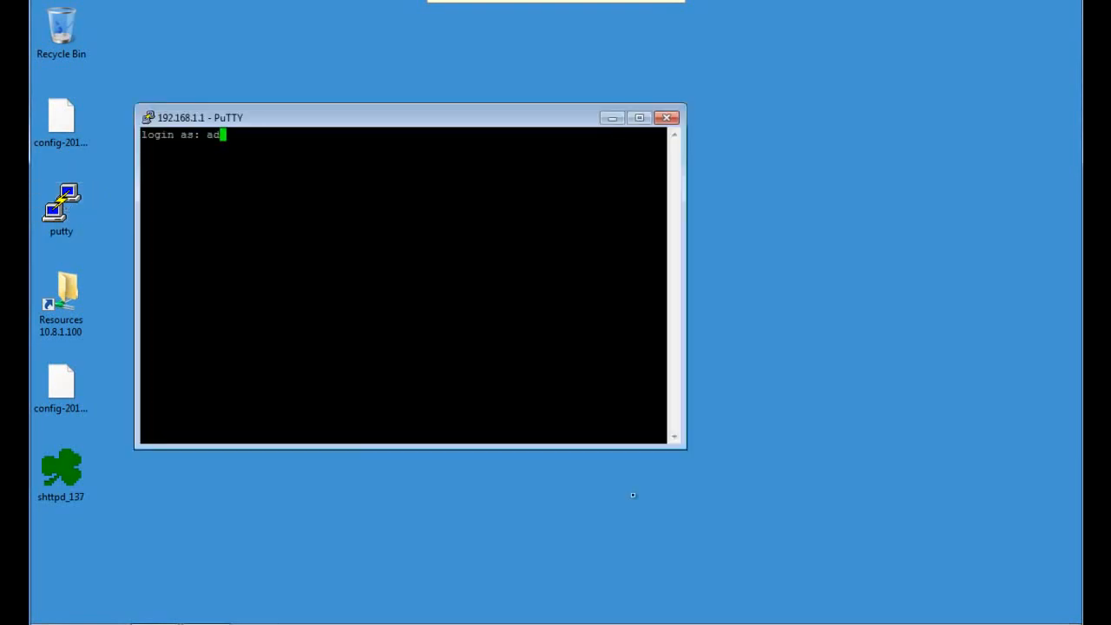
type("min")
key("Return")
key("Return")
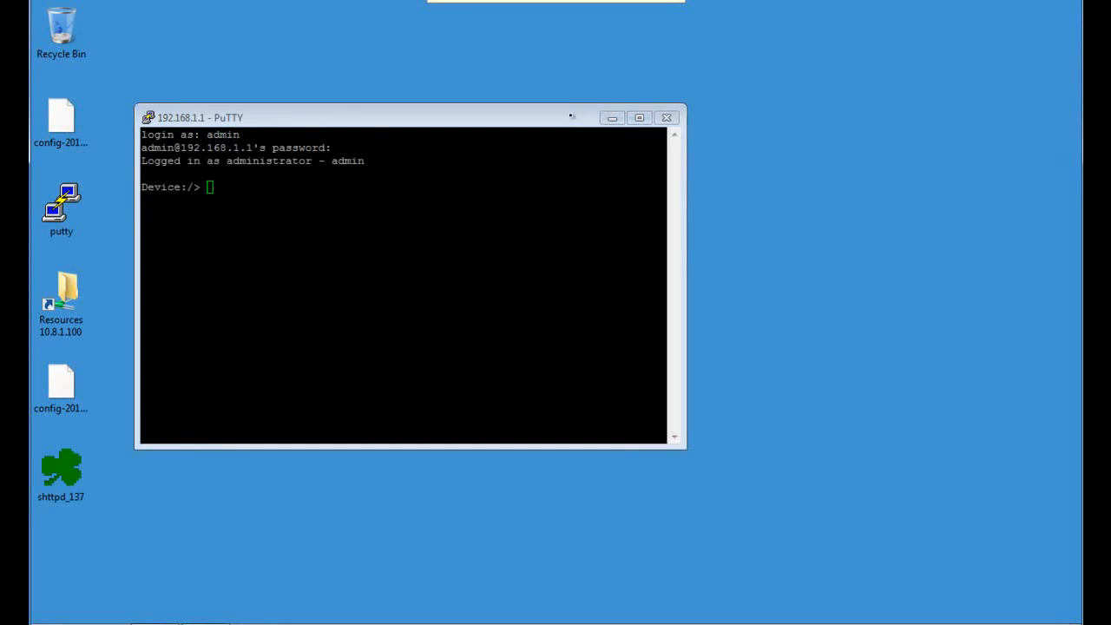
double_click(494, 118)
Enable verbose IKE snooping and confirm ipsecstat shows no active SAs yet
type("ikesno")
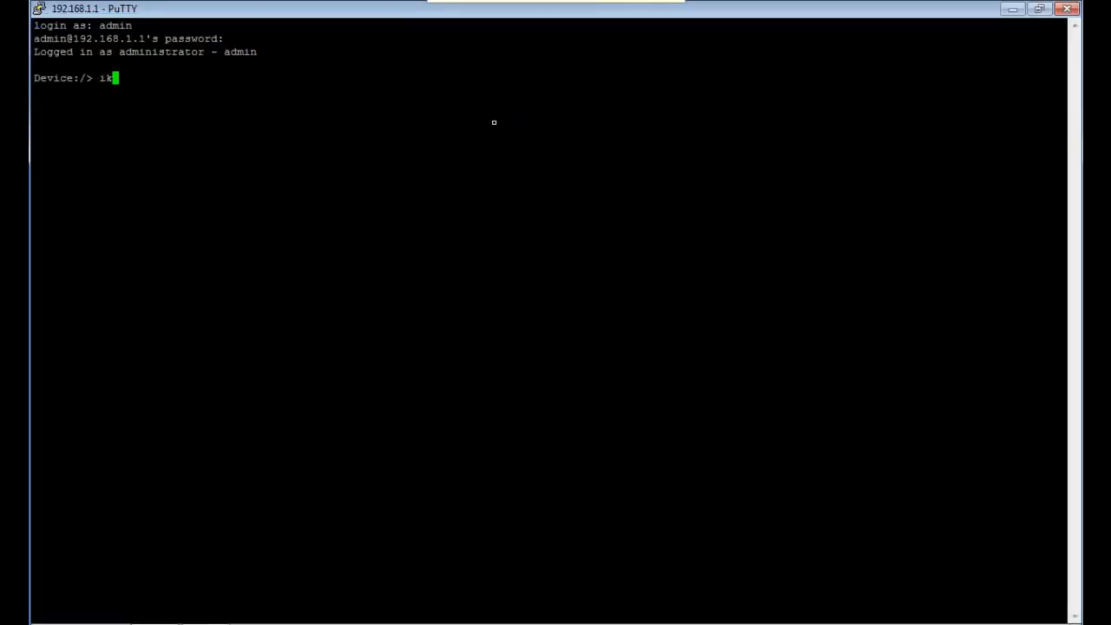
type("op -on -verbose")
key("Return")
type("ipsecstat")
key("Return")
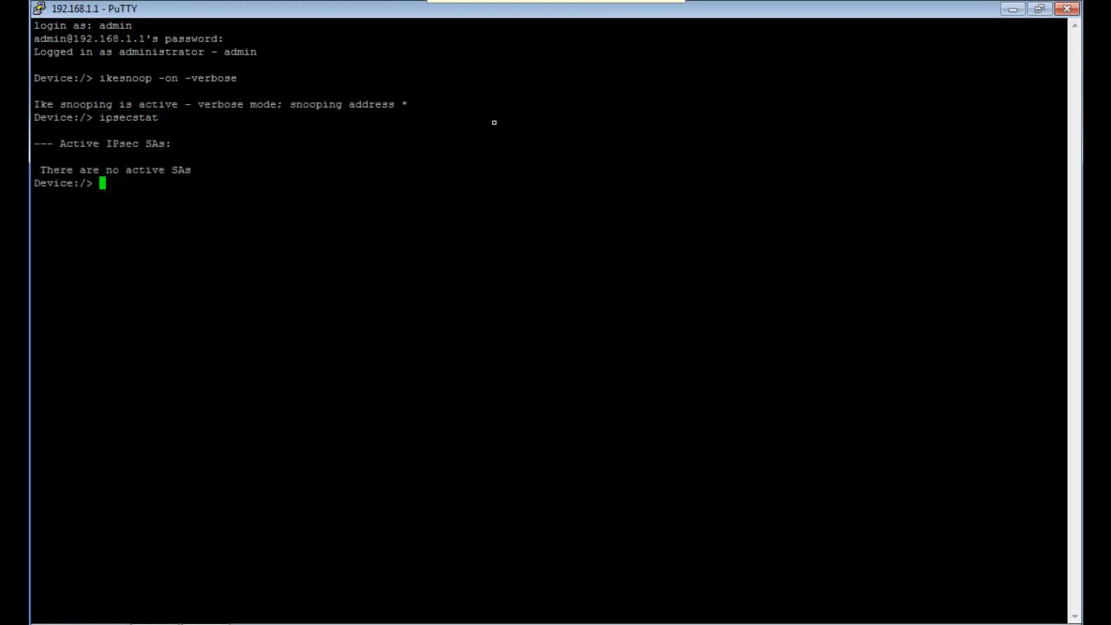
Ping 192.168.101.1 verbosely and confirm My_IPsec is now an active SA to 85.30.40.50
type("ping 192.168.")
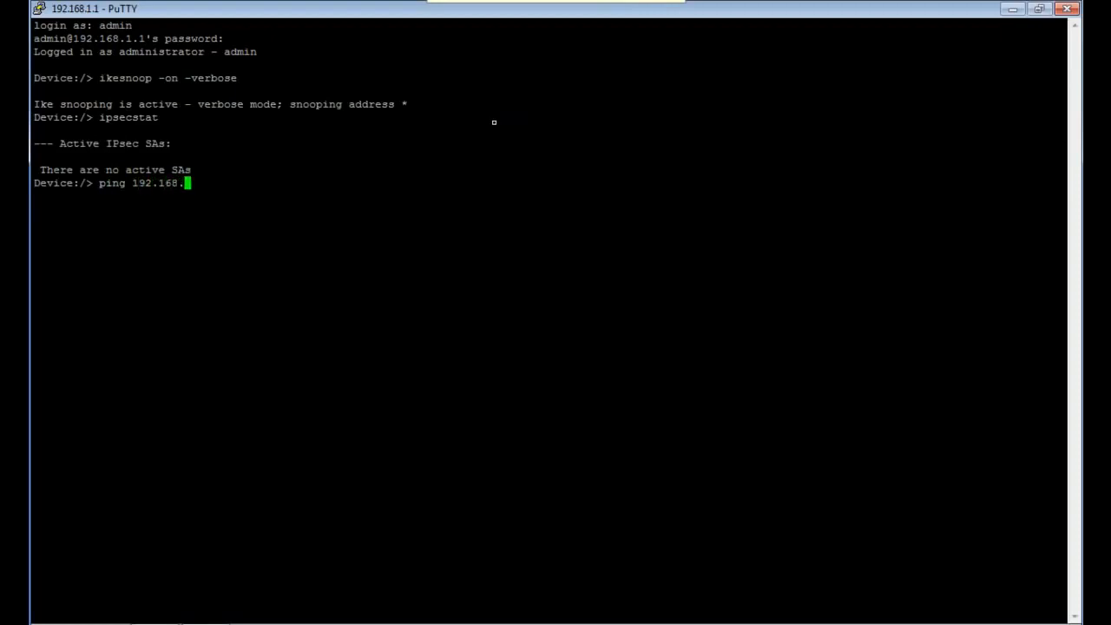
type("101.1 -v")
key("Return")
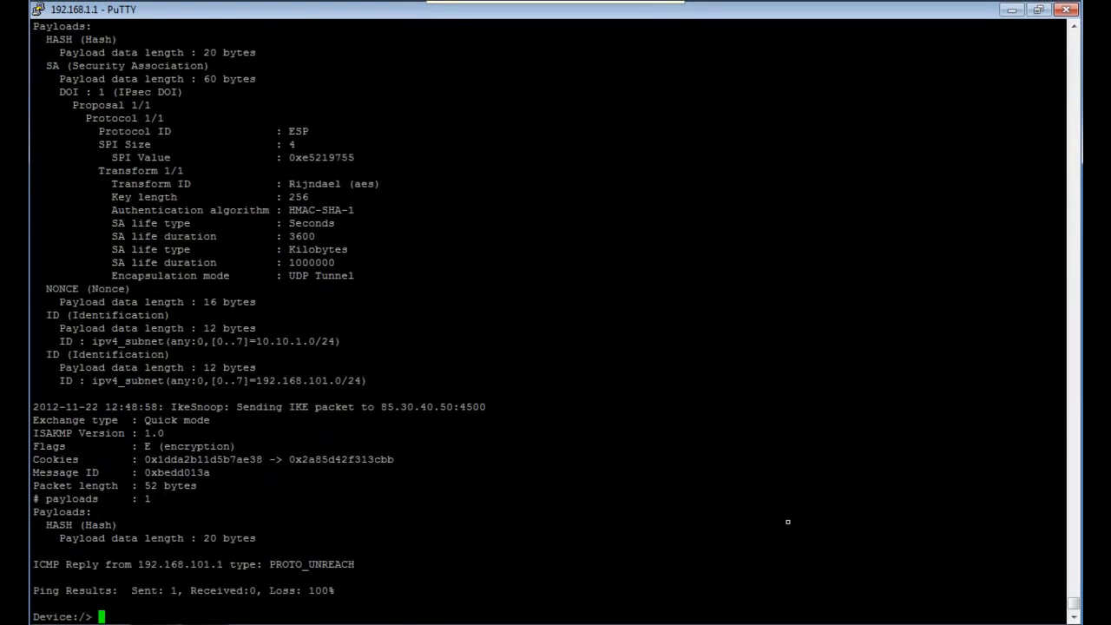
type("ipsecstat")
key("Return")
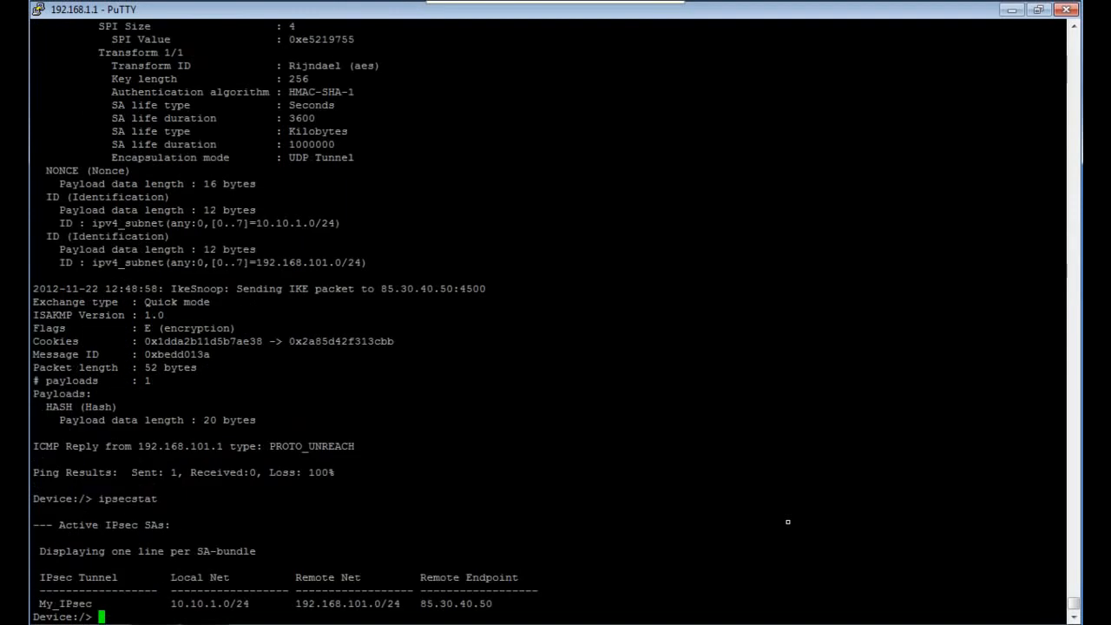
Show detailed usage statistics for the active SA with ipsecstat -usage -v
key("Up")
type("-usage  -v")
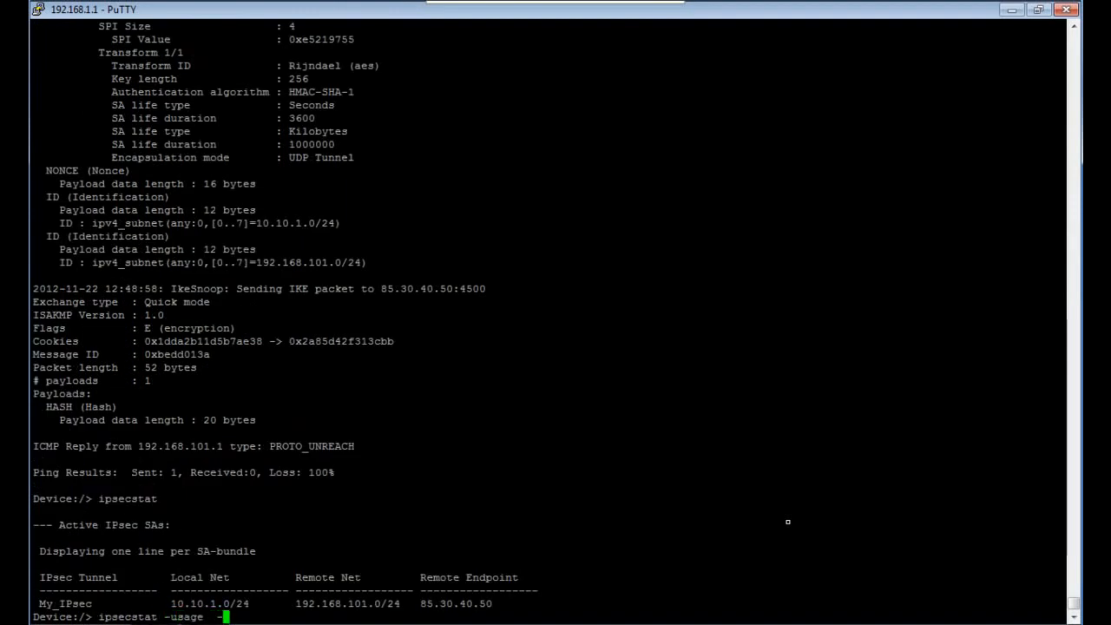
key("Return")
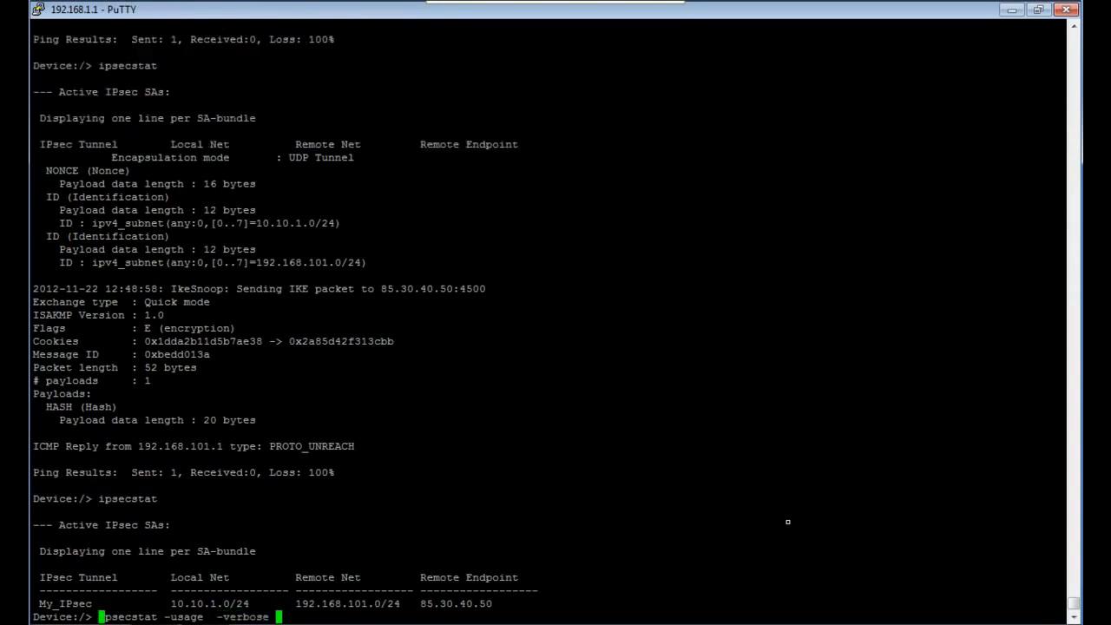